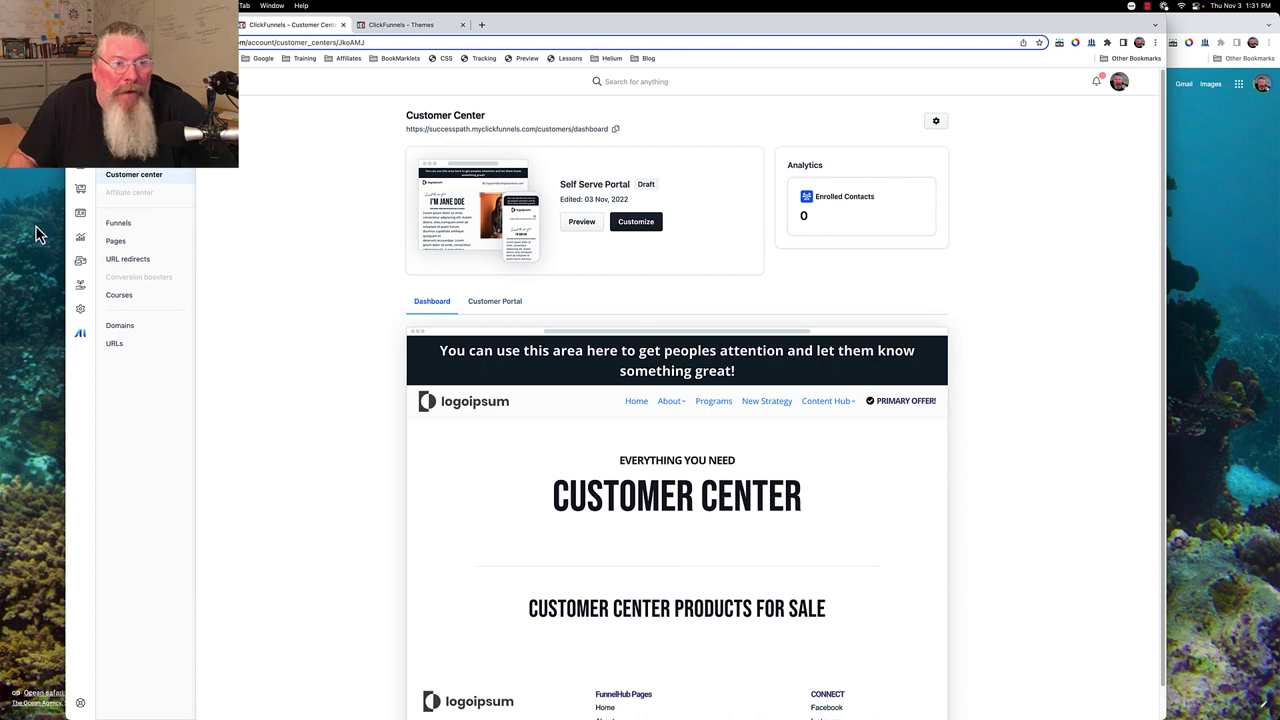
Open the site's theme pages and search them for "course"
click(116, 243)
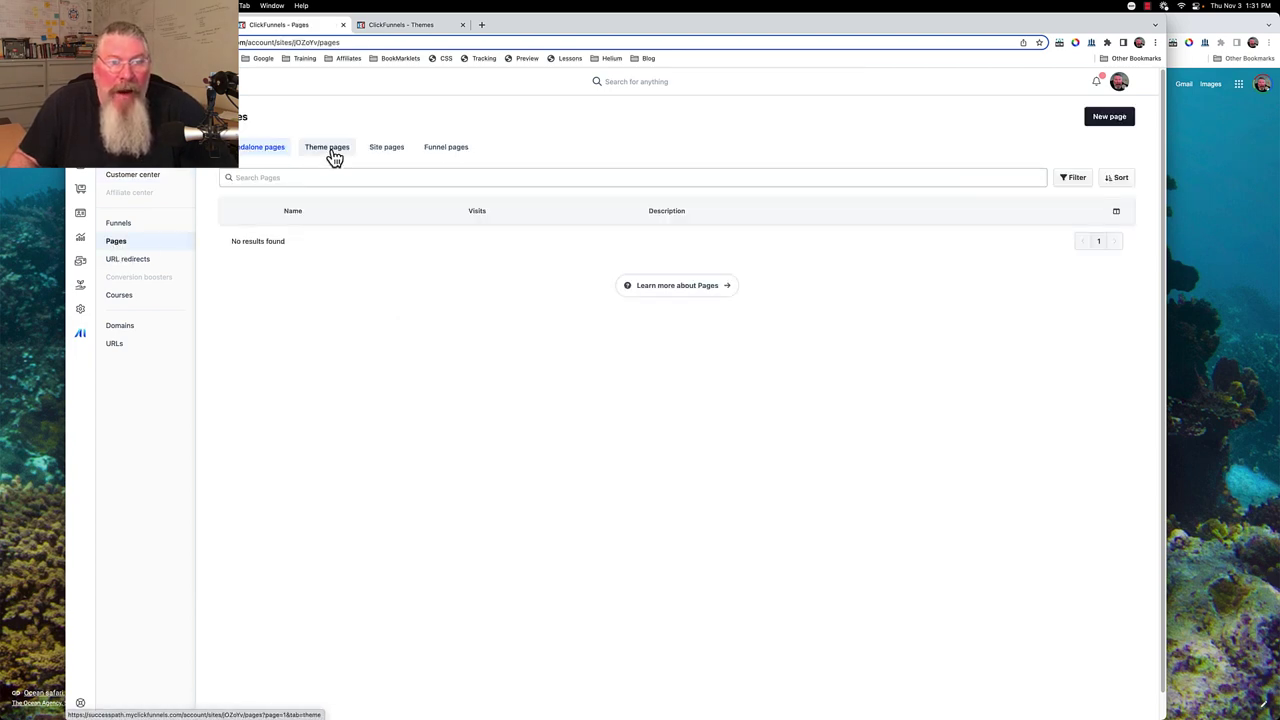
click(333, 156)
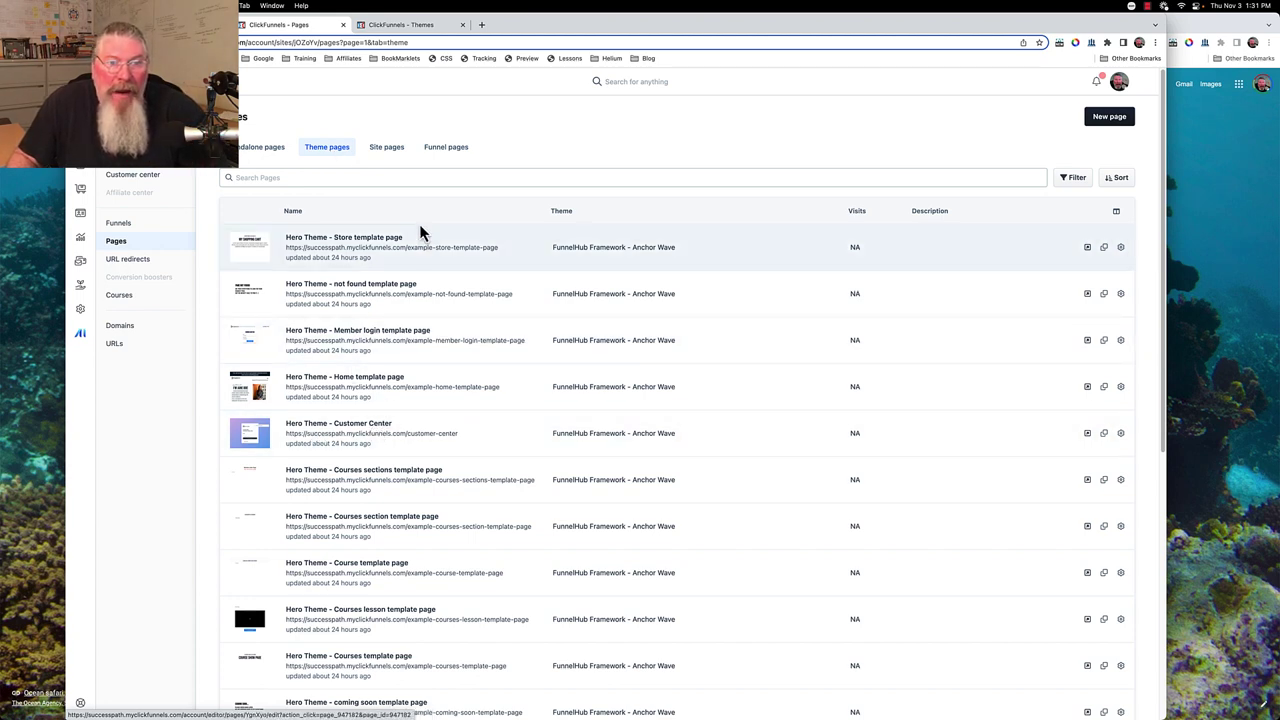
click(421, 178)
text(course)
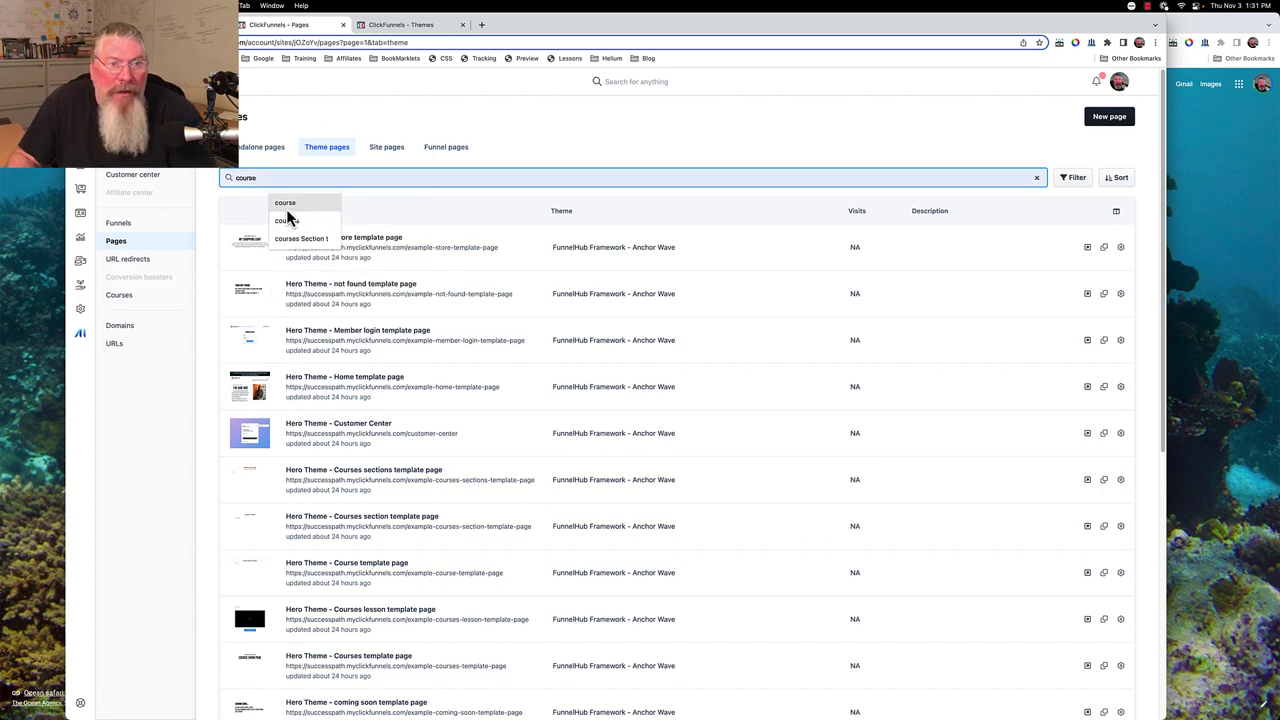
click(289, 208)
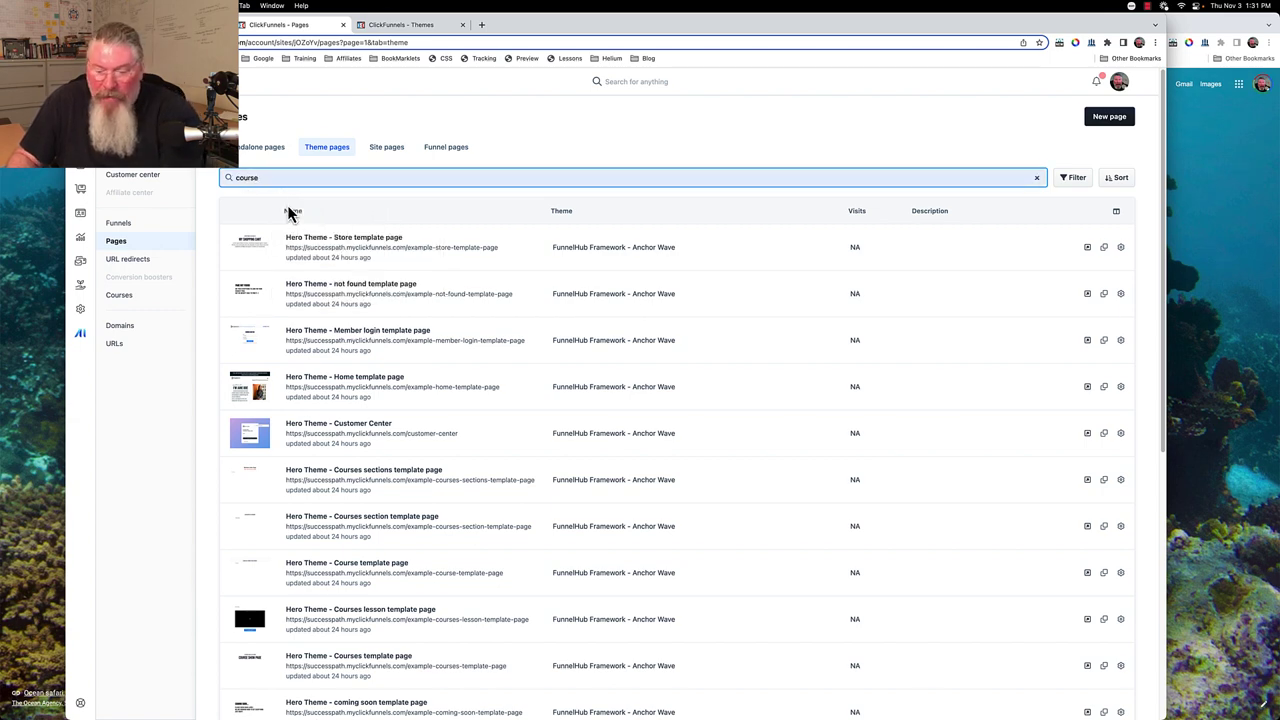
click(420, 210)
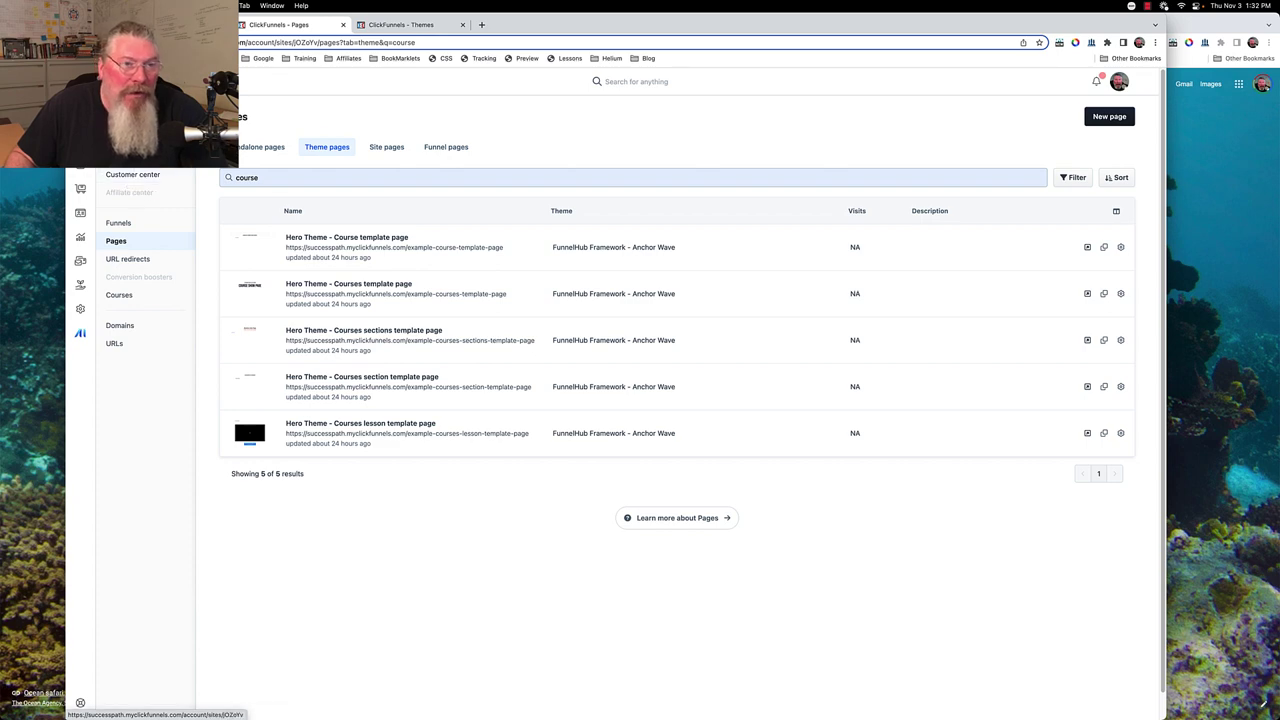
View the Funnel Builder Success Path page in the live member area and go to the ClickFunnels customer center
click(400, 26)
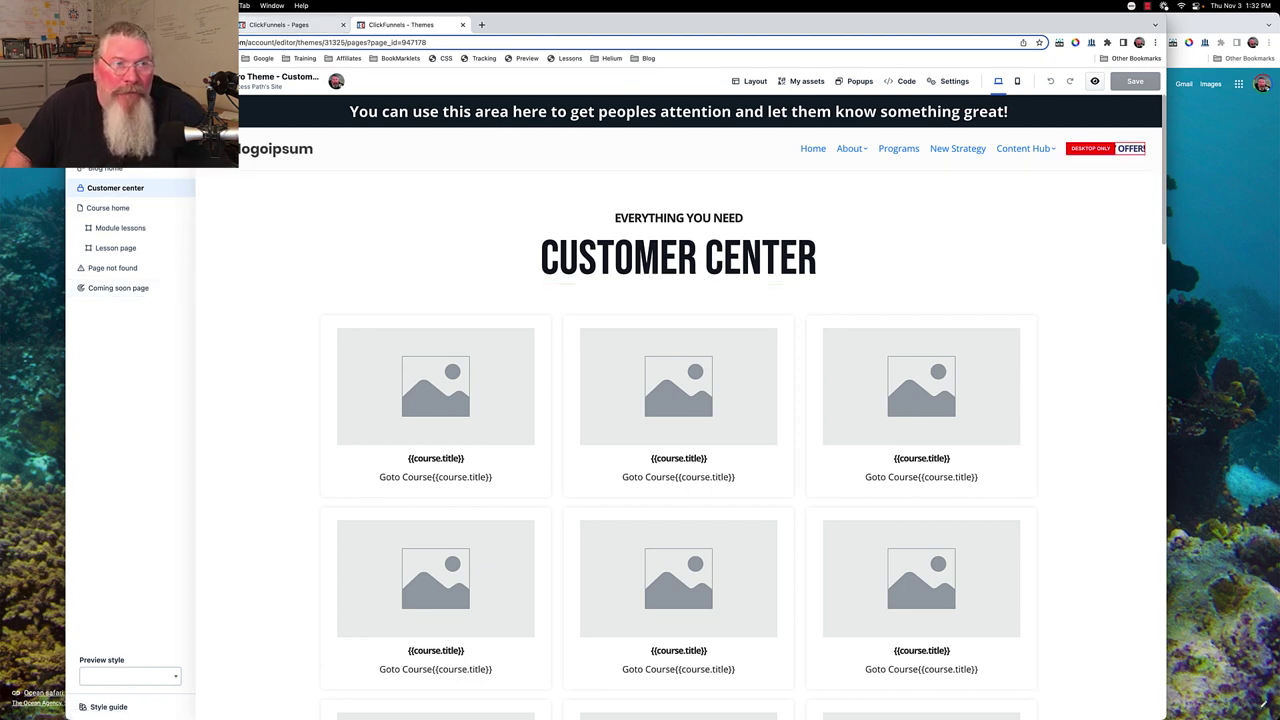
key(ctrl+shift+Tab)
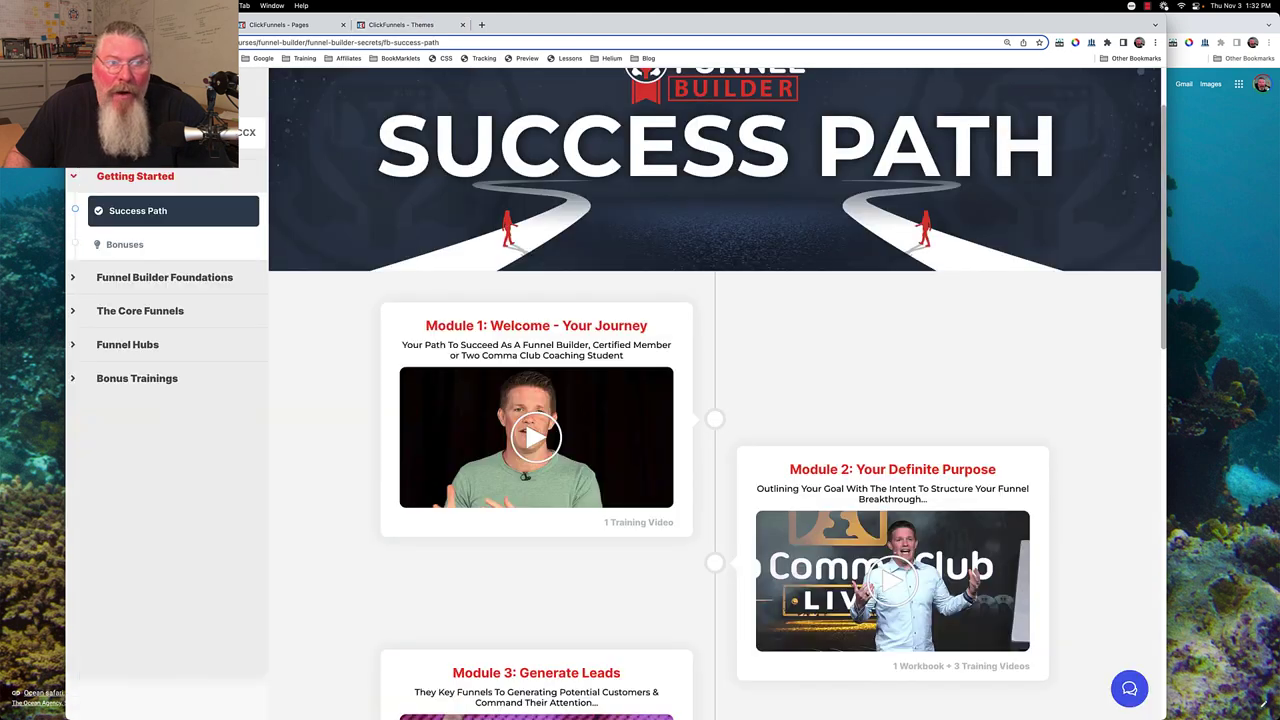
scroll(365, 228, up, 2)
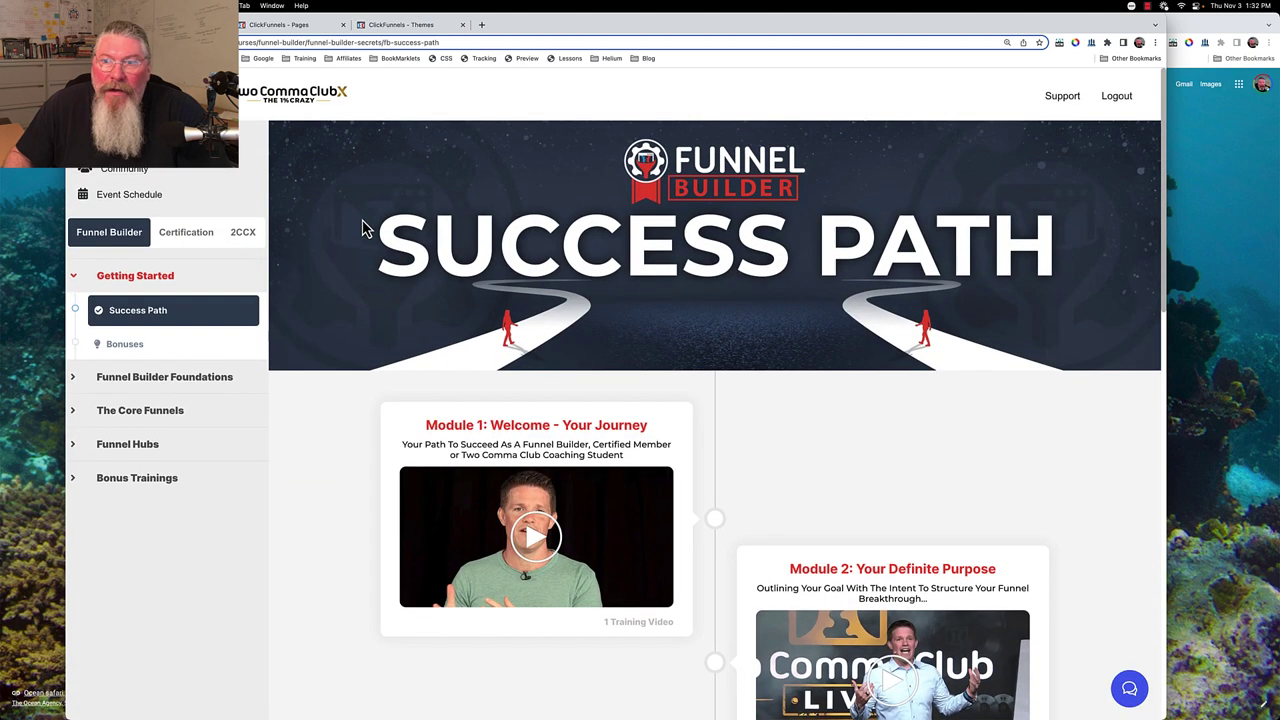
click(1117, 100)
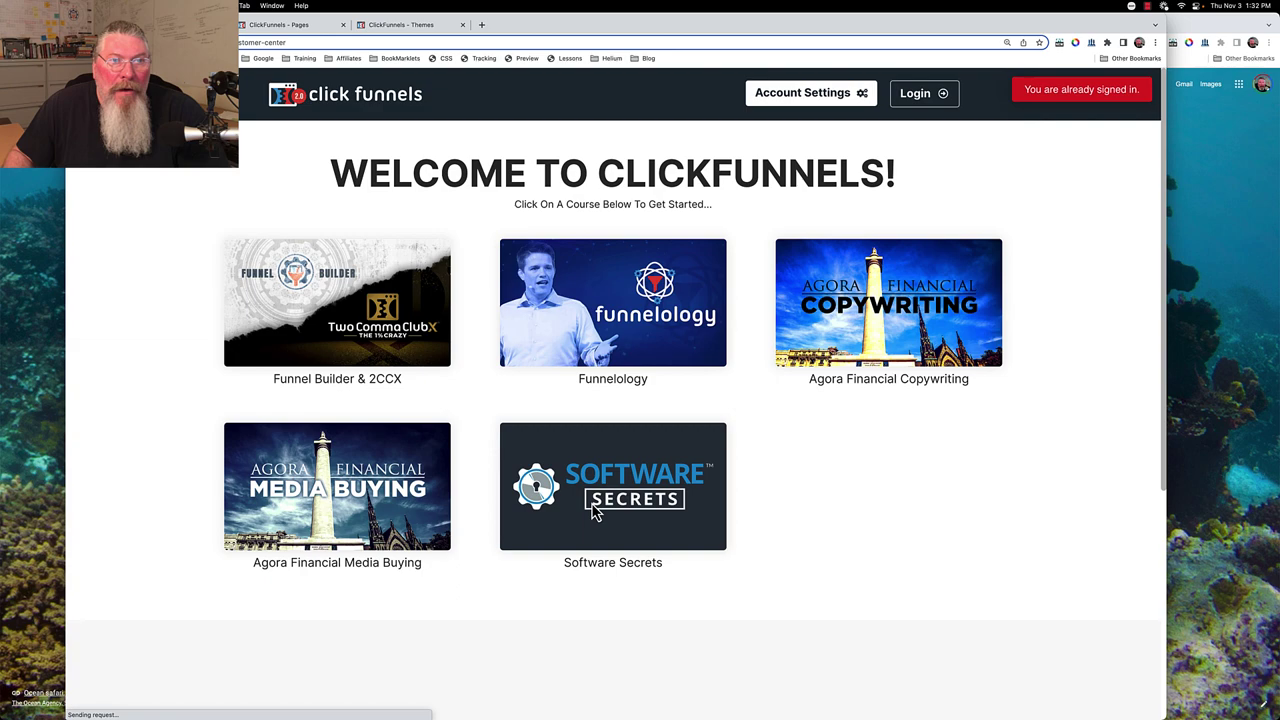
Return to the theme editor and examine the Customer center template's headline and course cards
click(405, 28)
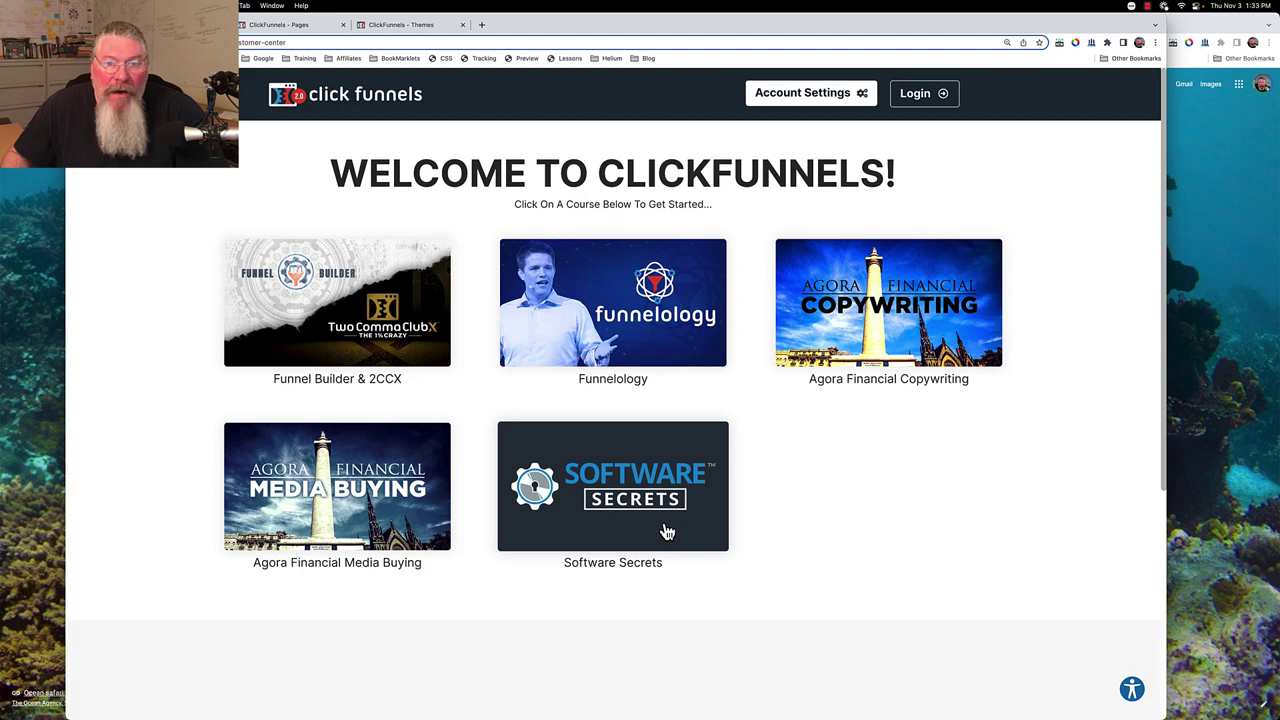
click(415, 25)
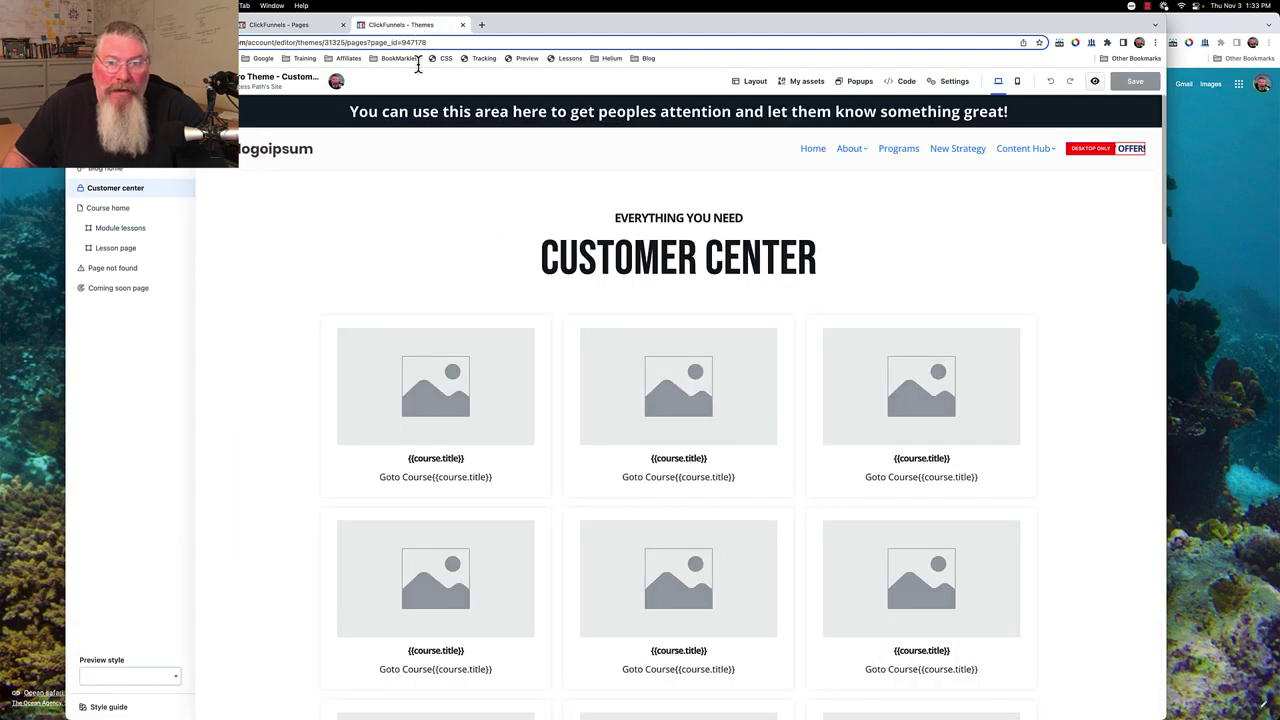
click(605, 266)
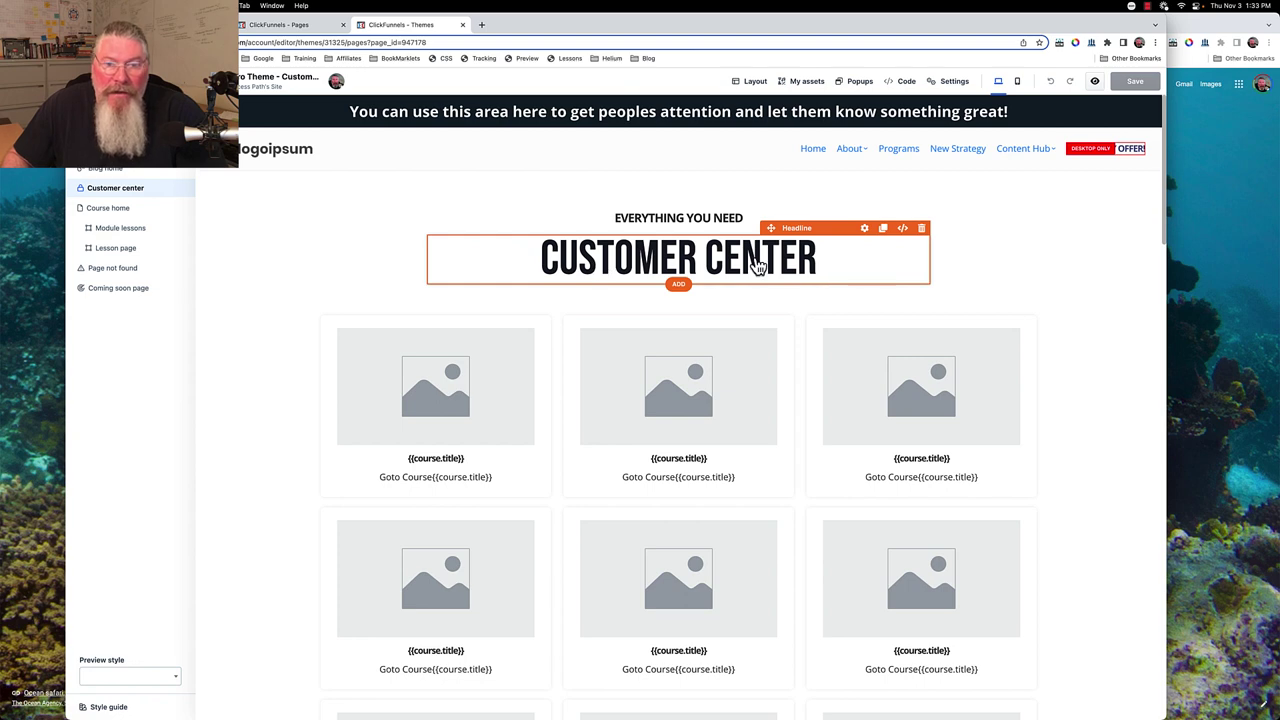
click(260, 200)
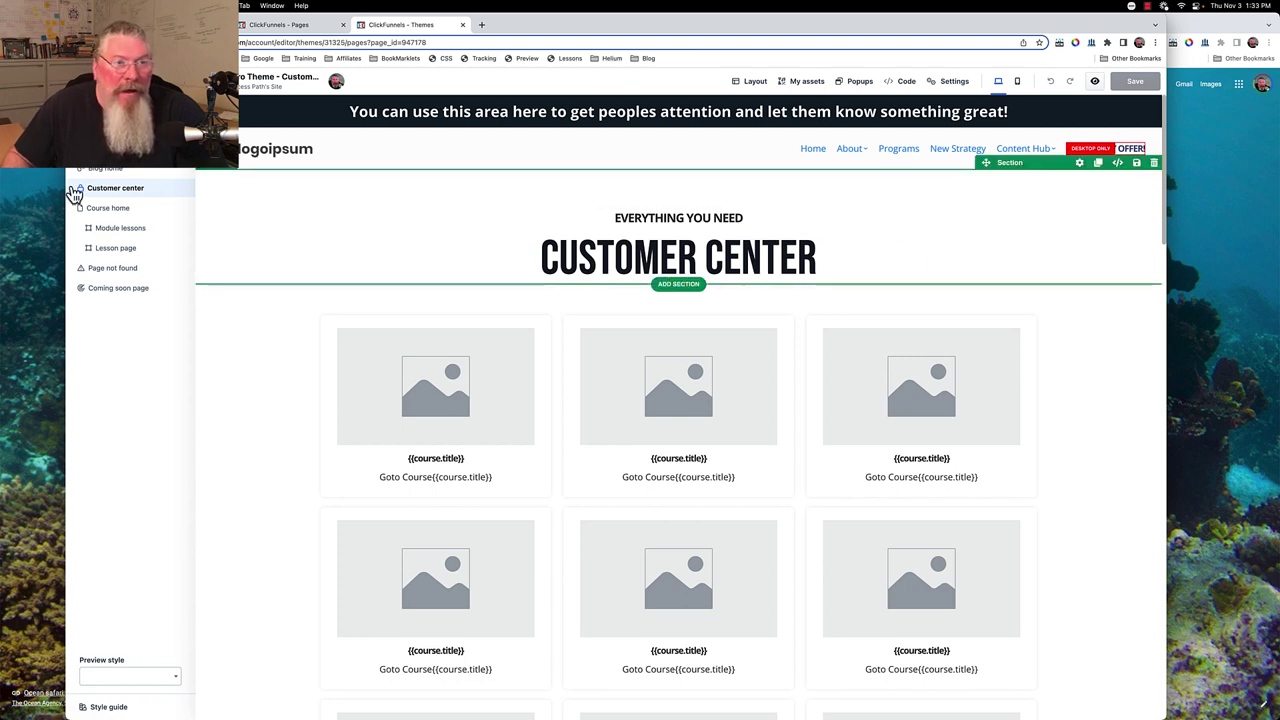
click(716, 276)
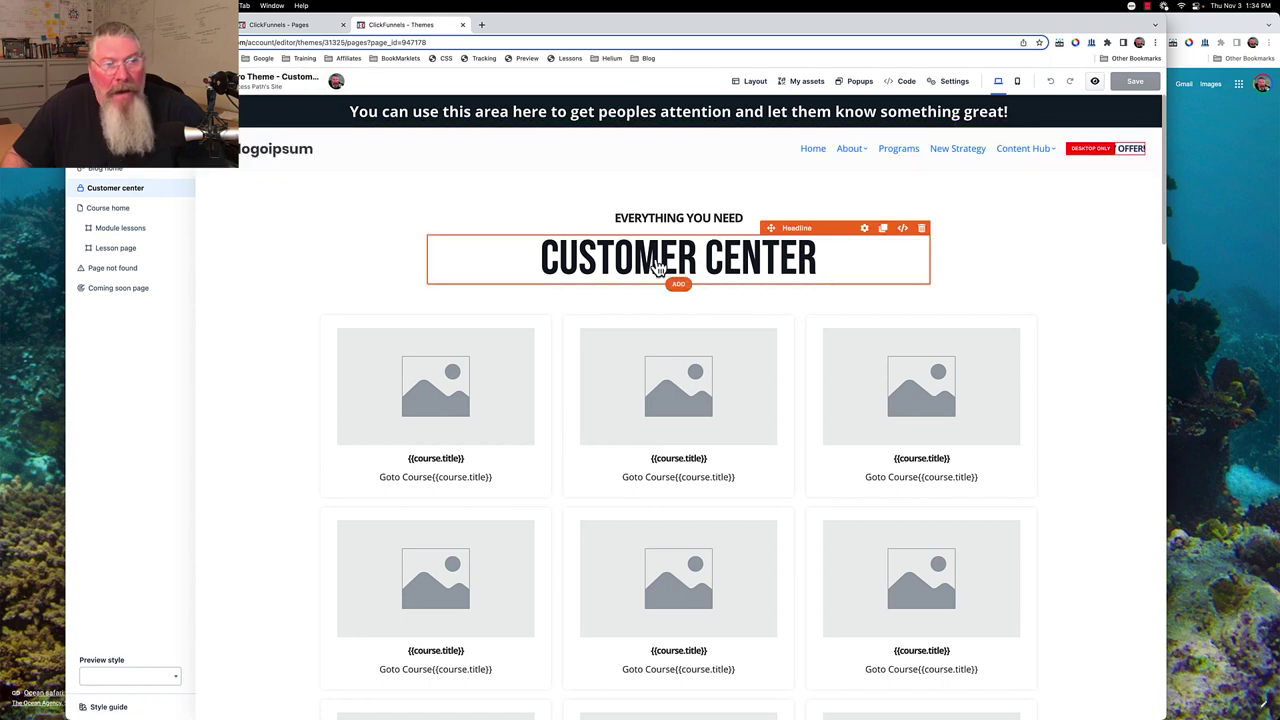
Open the Course home template and examine its course title heading and section cards
click(108, 208)
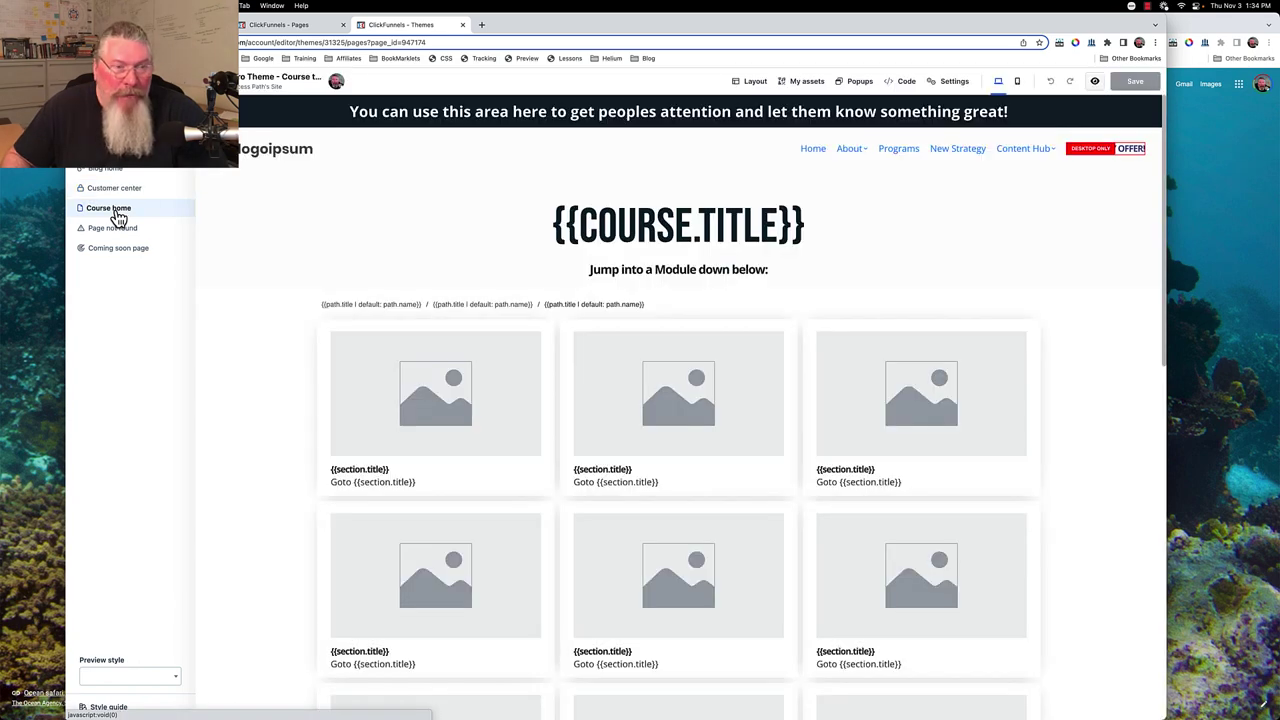
click(112, 209)
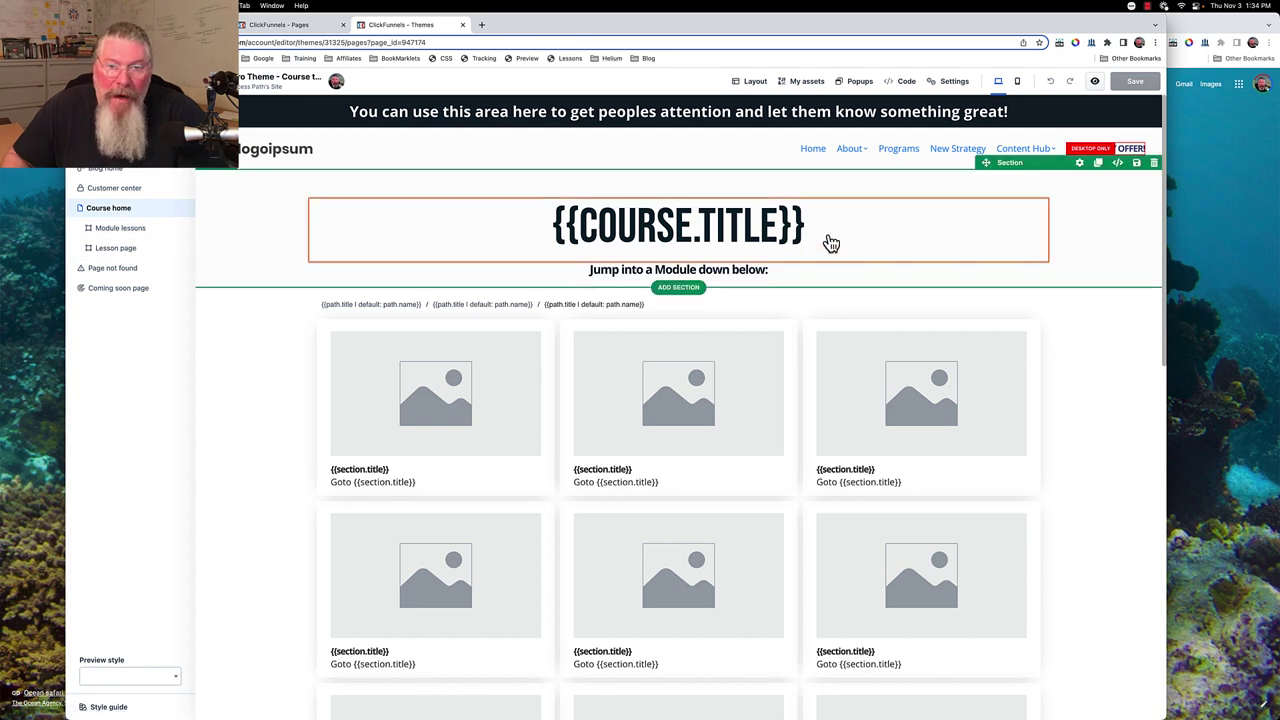
click(632, 232)
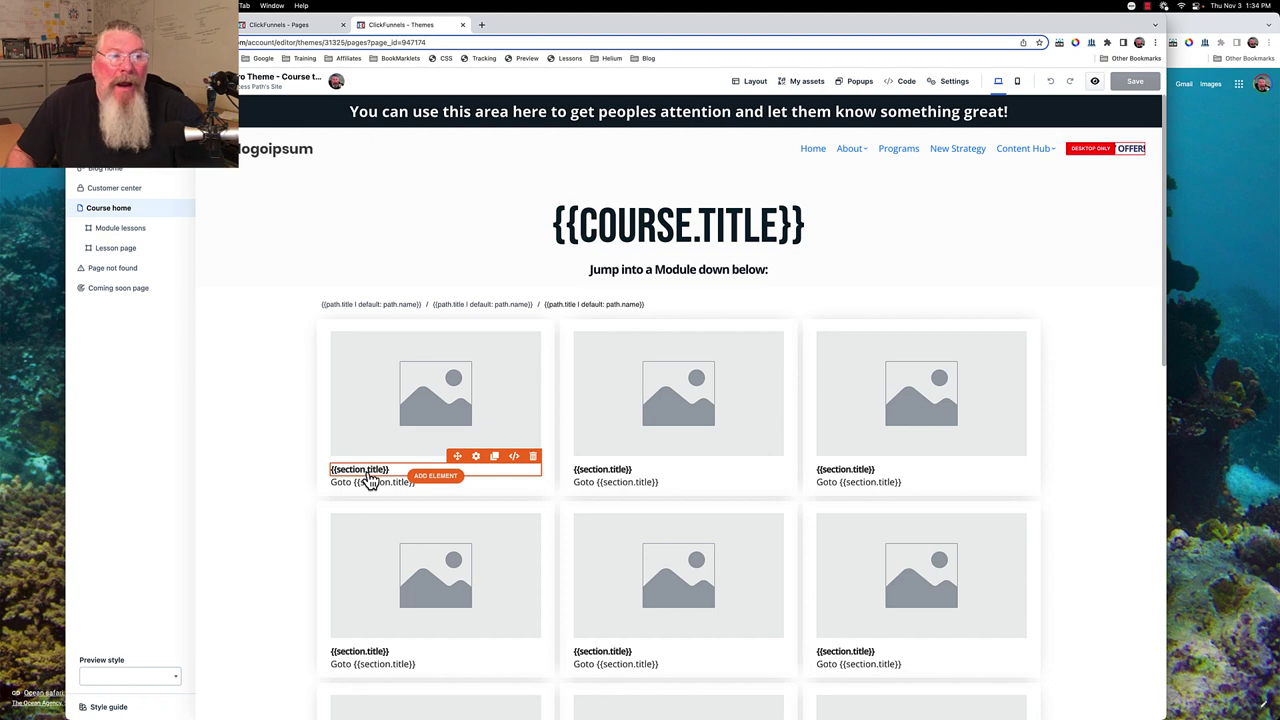
In the live customer center, open the Funnelology course, expand its lesson list and view The Secret Formula Framework lesson
click(114, 187)
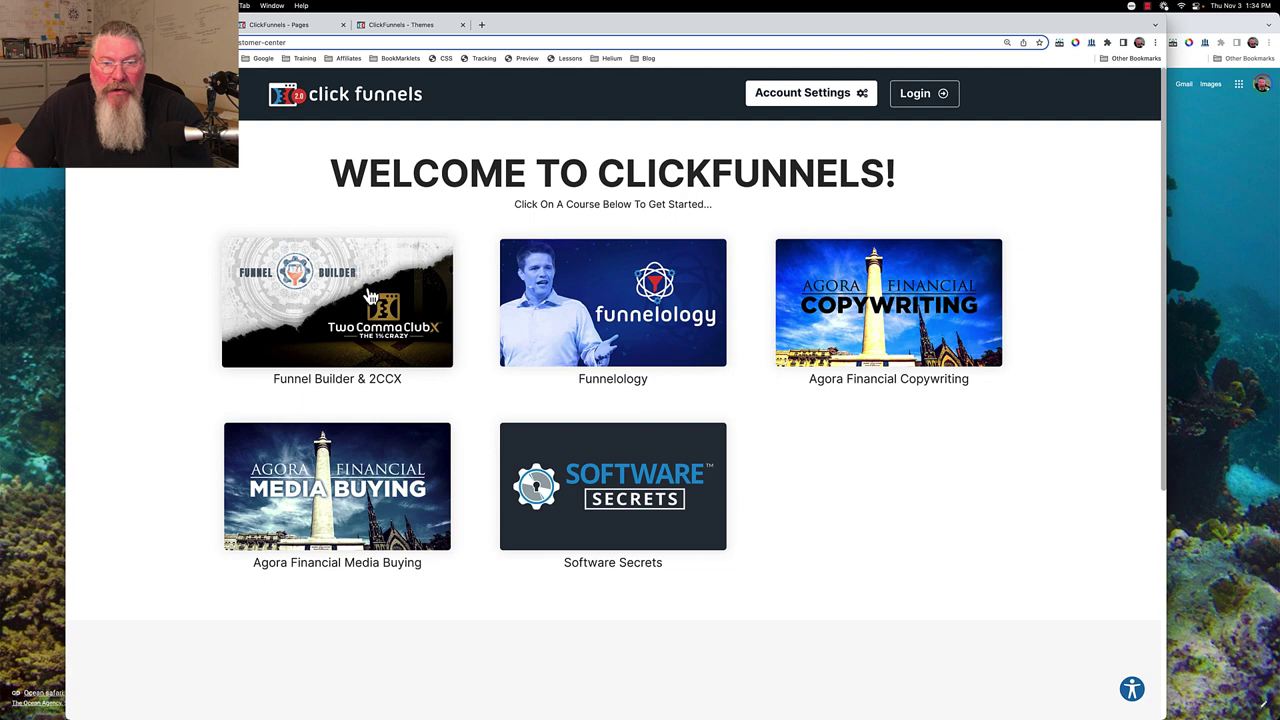
click(609, 300)
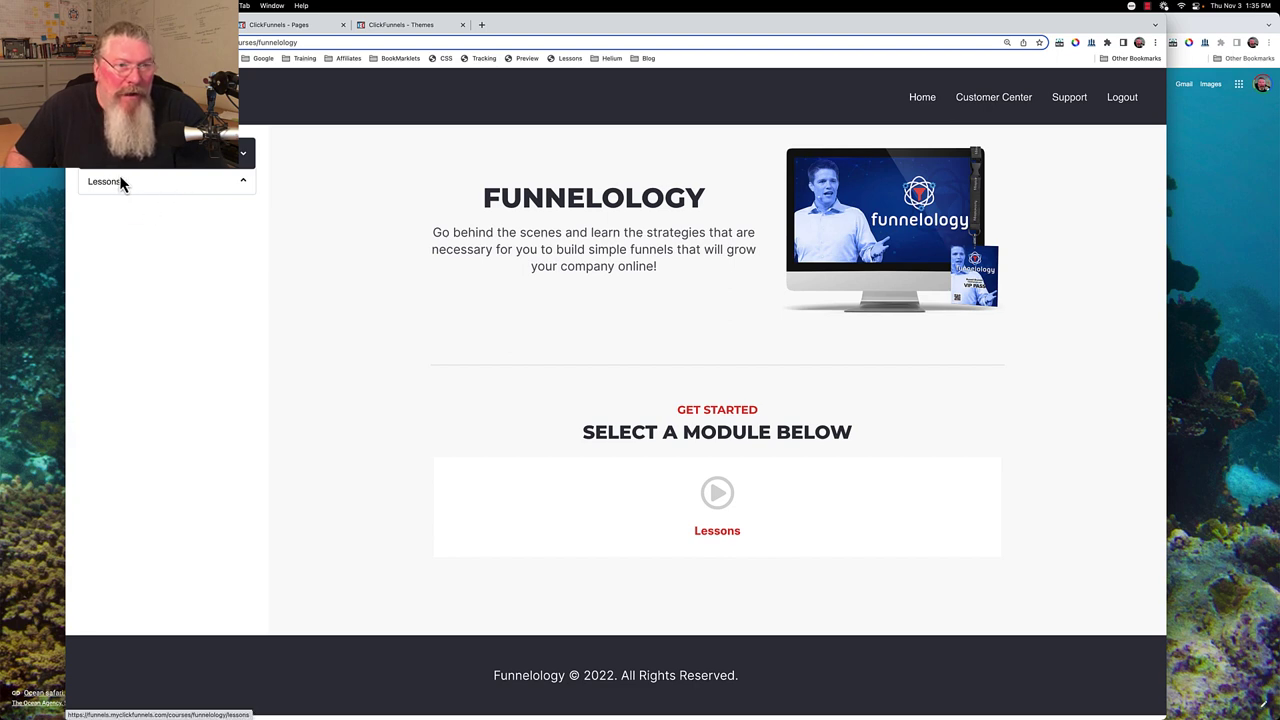
click(243, 184)
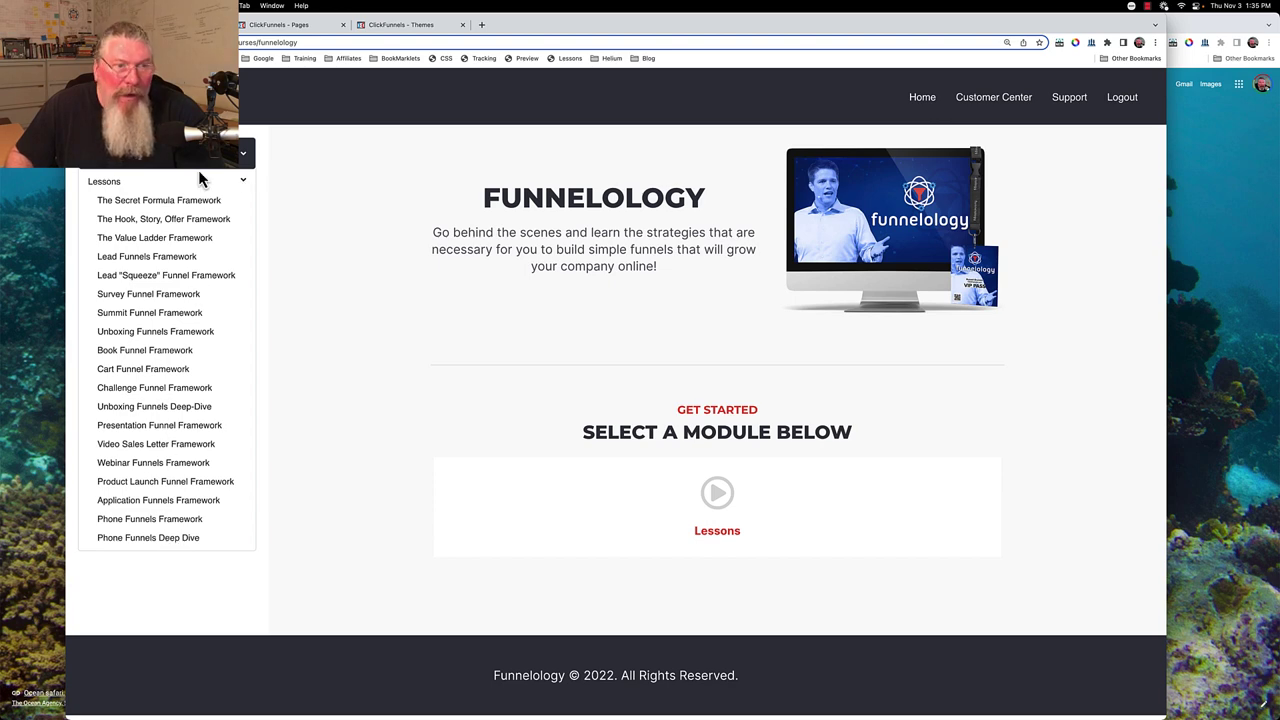
click(716, 536)
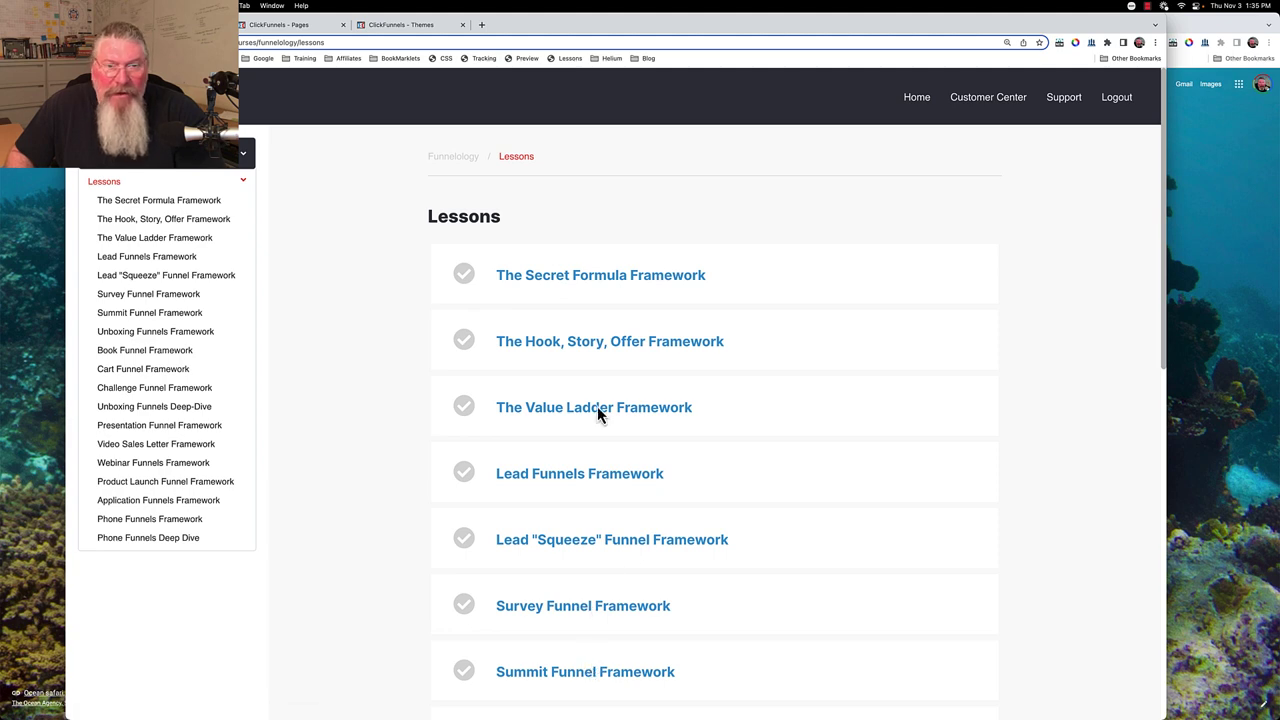
click(596, 286)
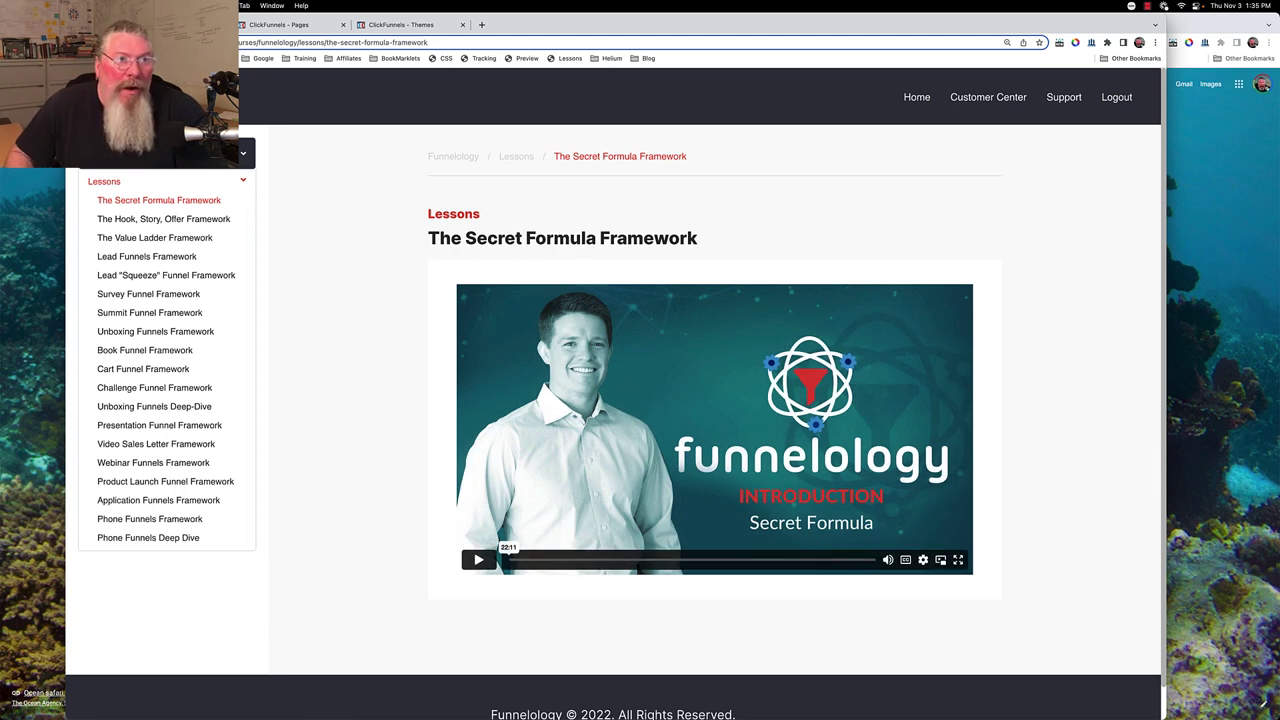
View The Hook, Story, Offer Framework lesson from the Funnelology course home, and return through the course home to the customer center
key(super+bracketleft)
key(super+bracketleft)
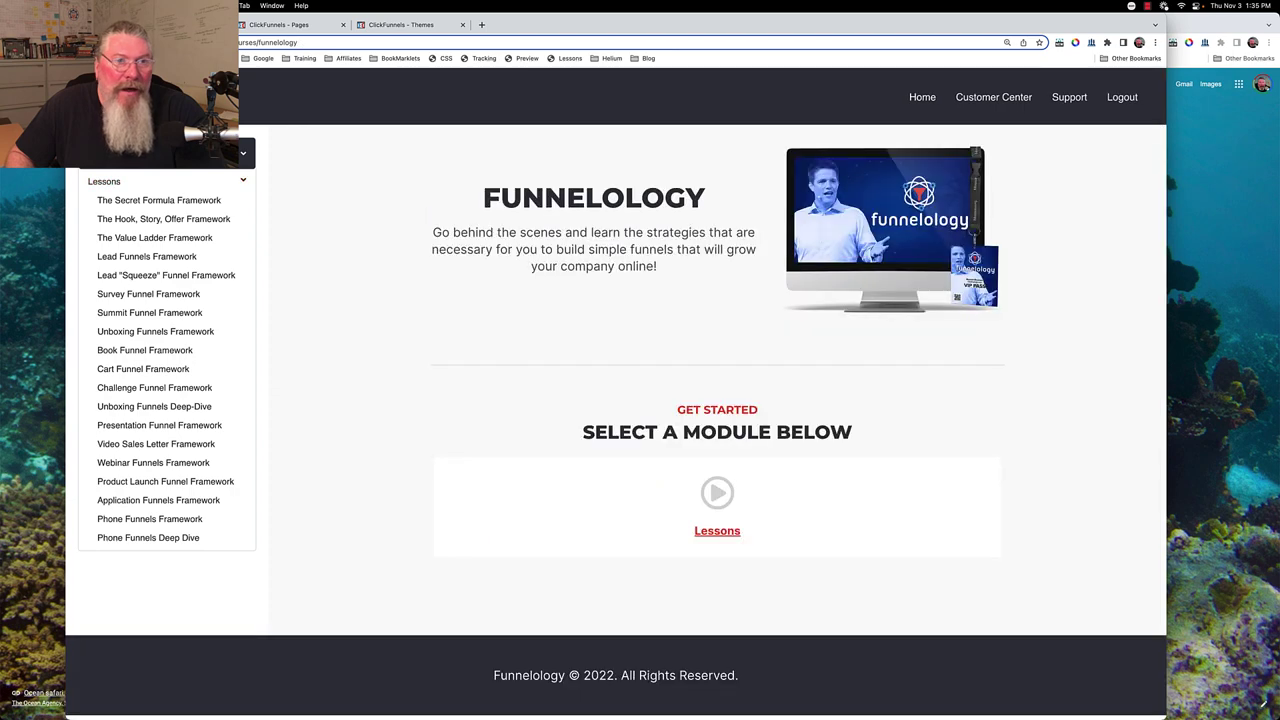
click(146, 221)
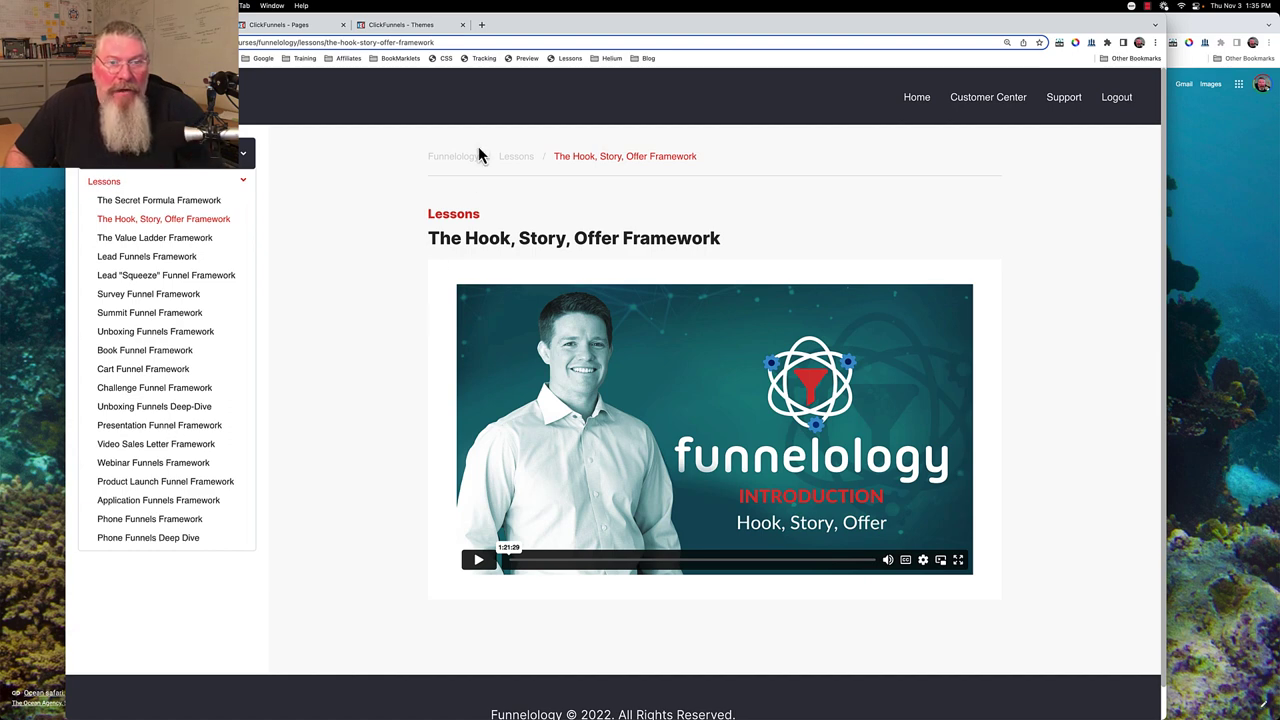
click(457, 166)
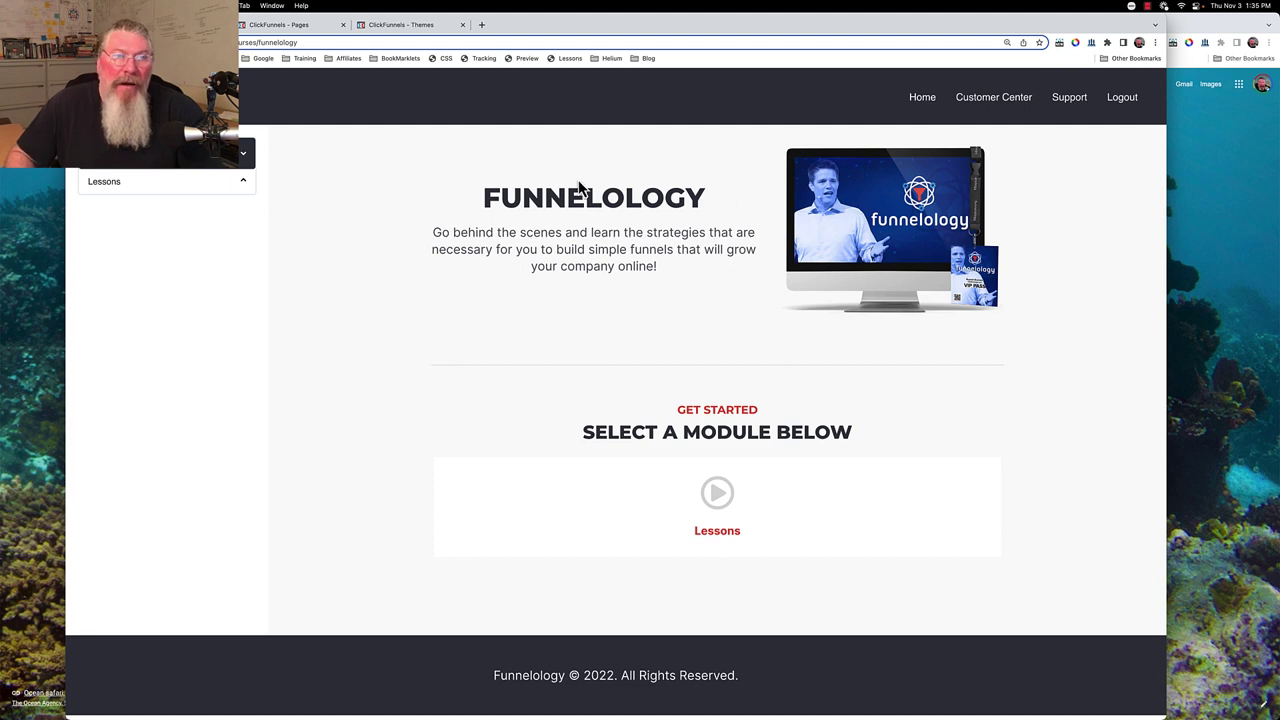
click(915, 104)
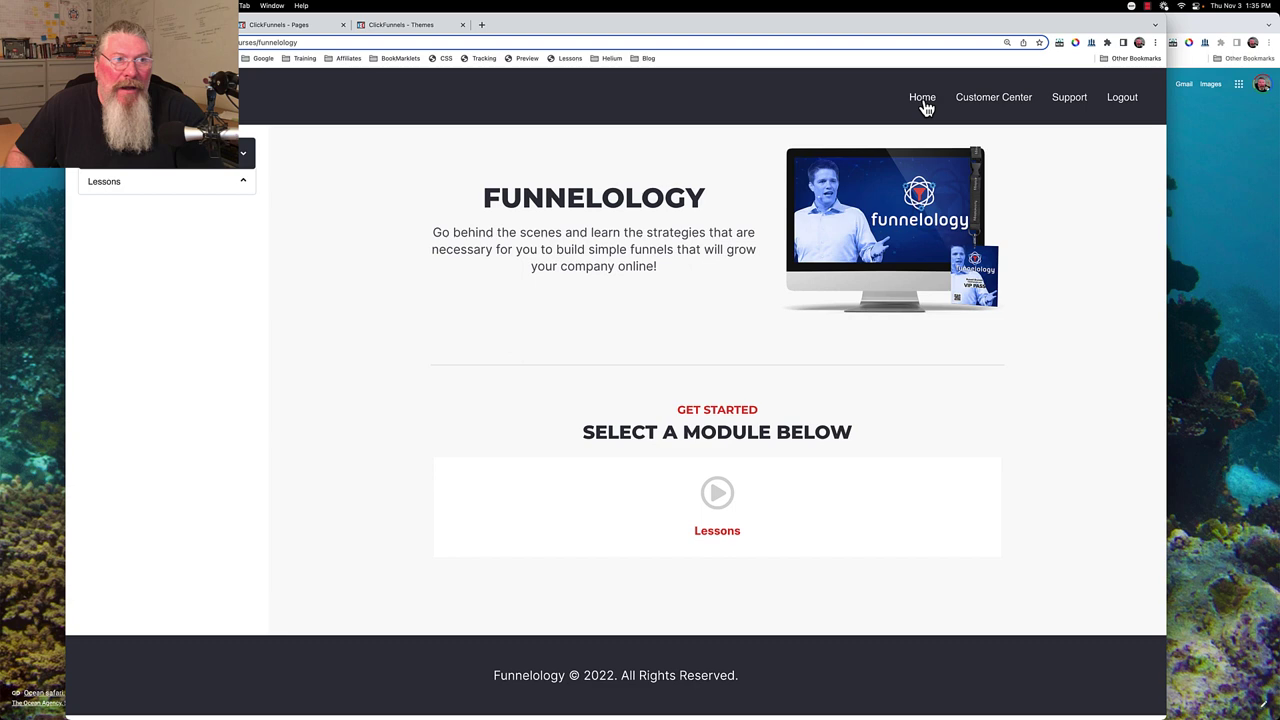
click(978, 100)
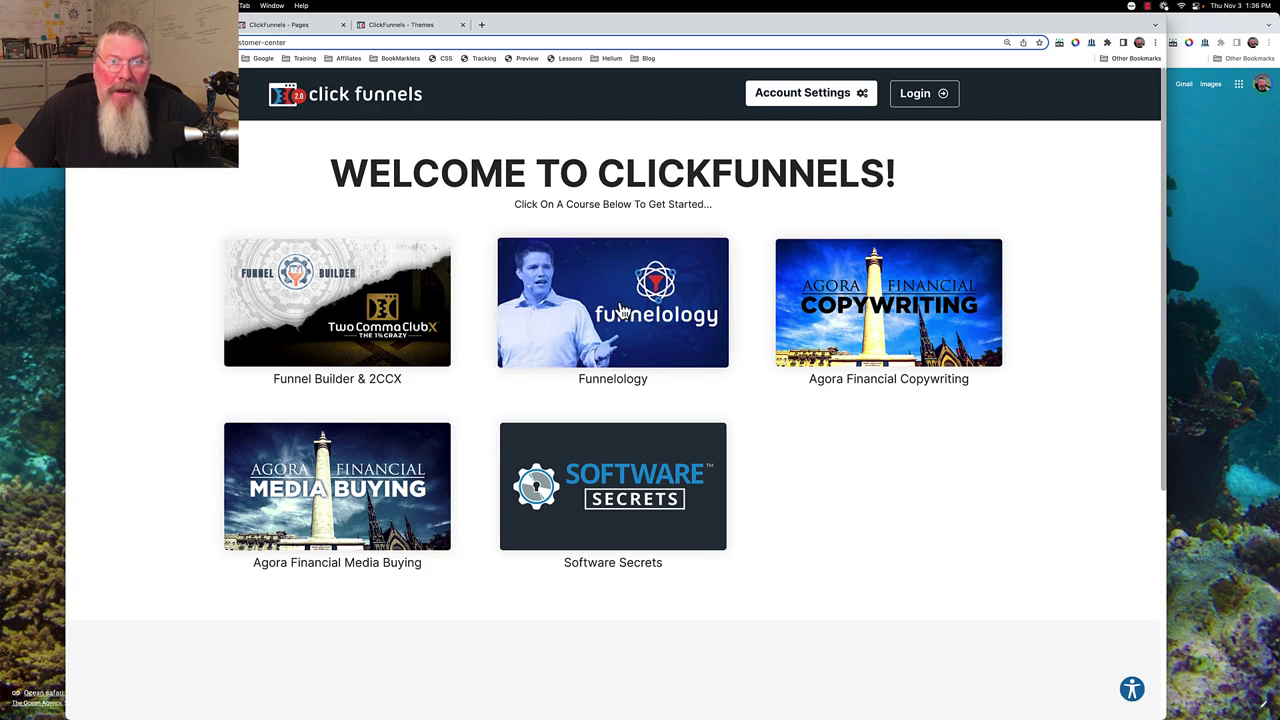
In the theme's Course home template, add a Headline element and place it above the {{course.title}} heading
click(292, 34)
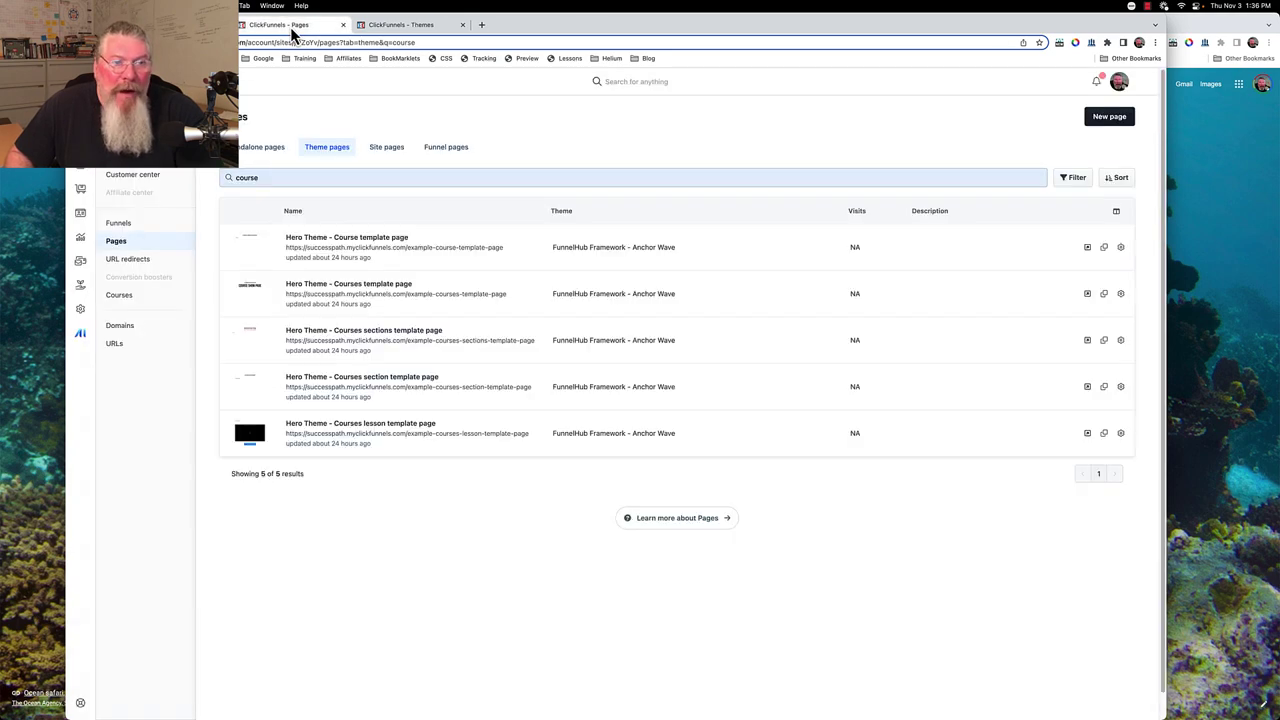
click(425, 37)
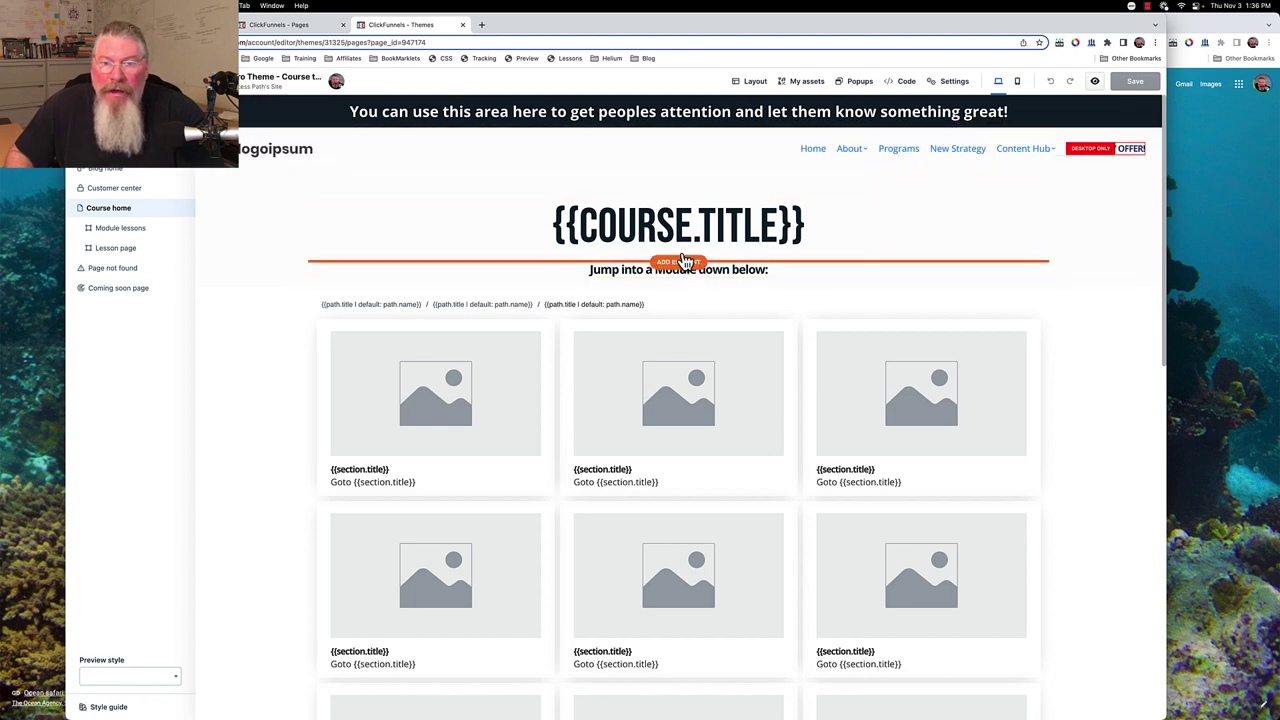
click(680, 265)
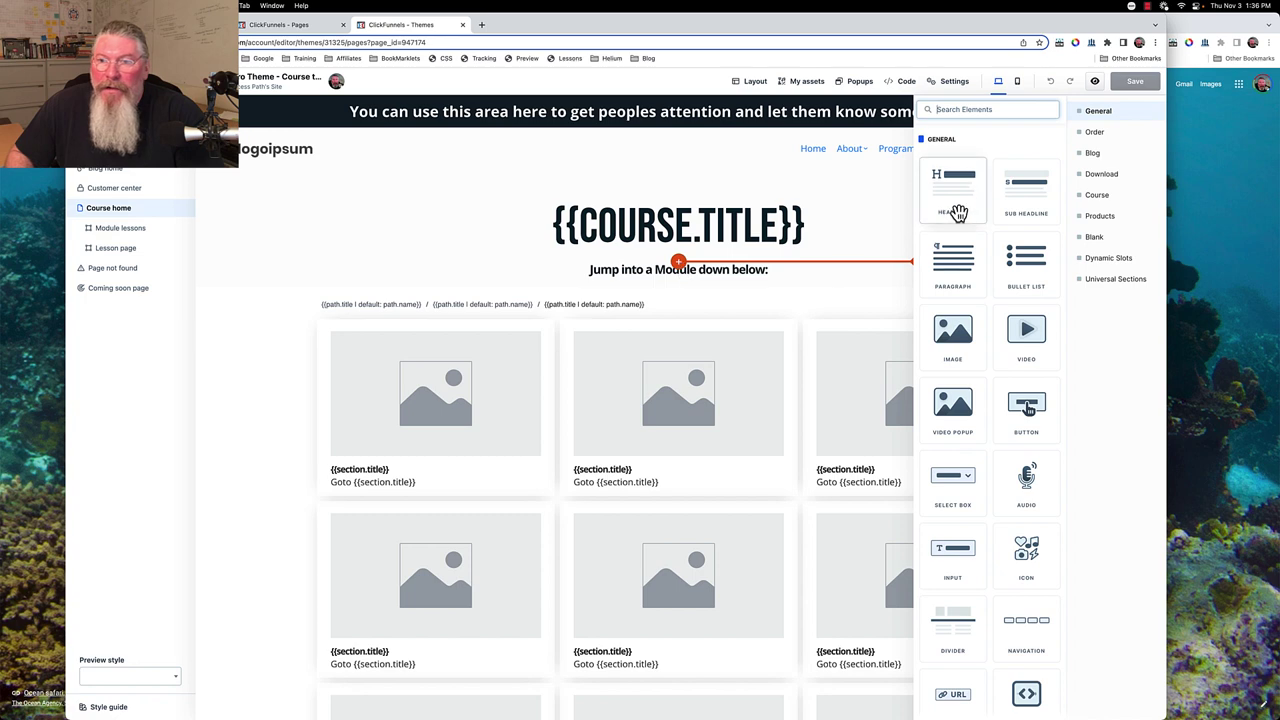
click(951, 200)
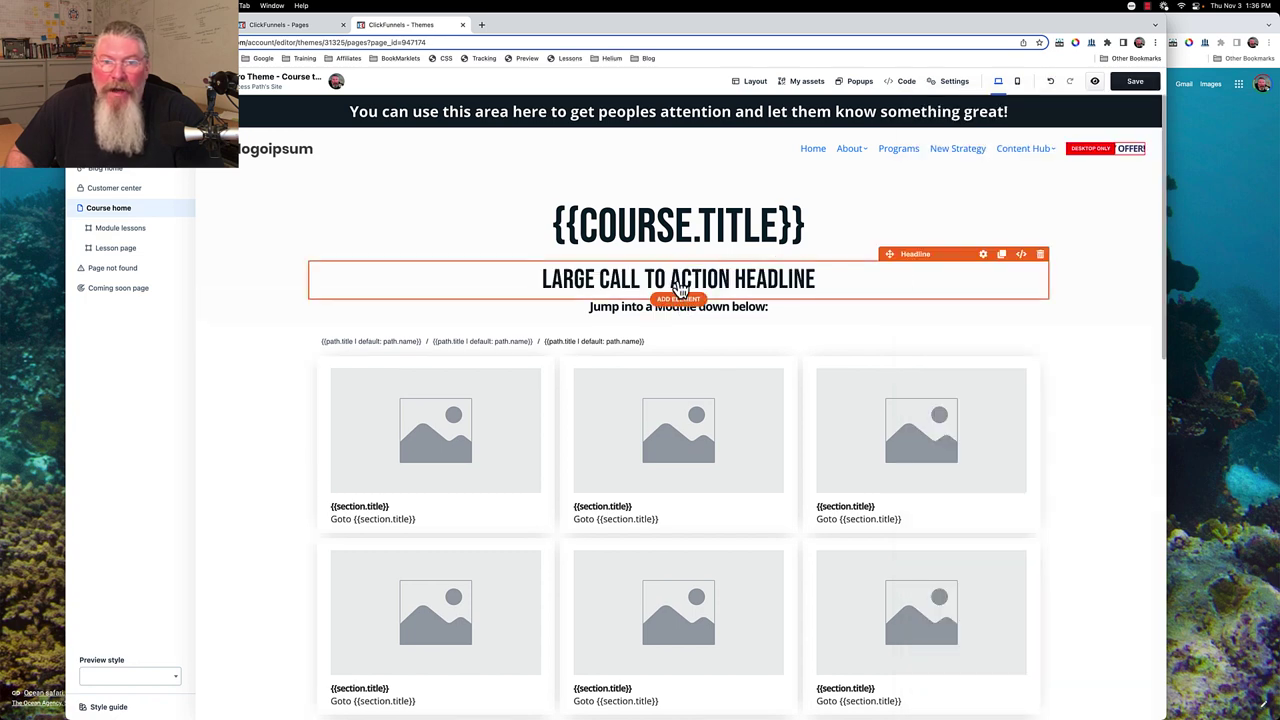
drag(678, 285, 677, 214)
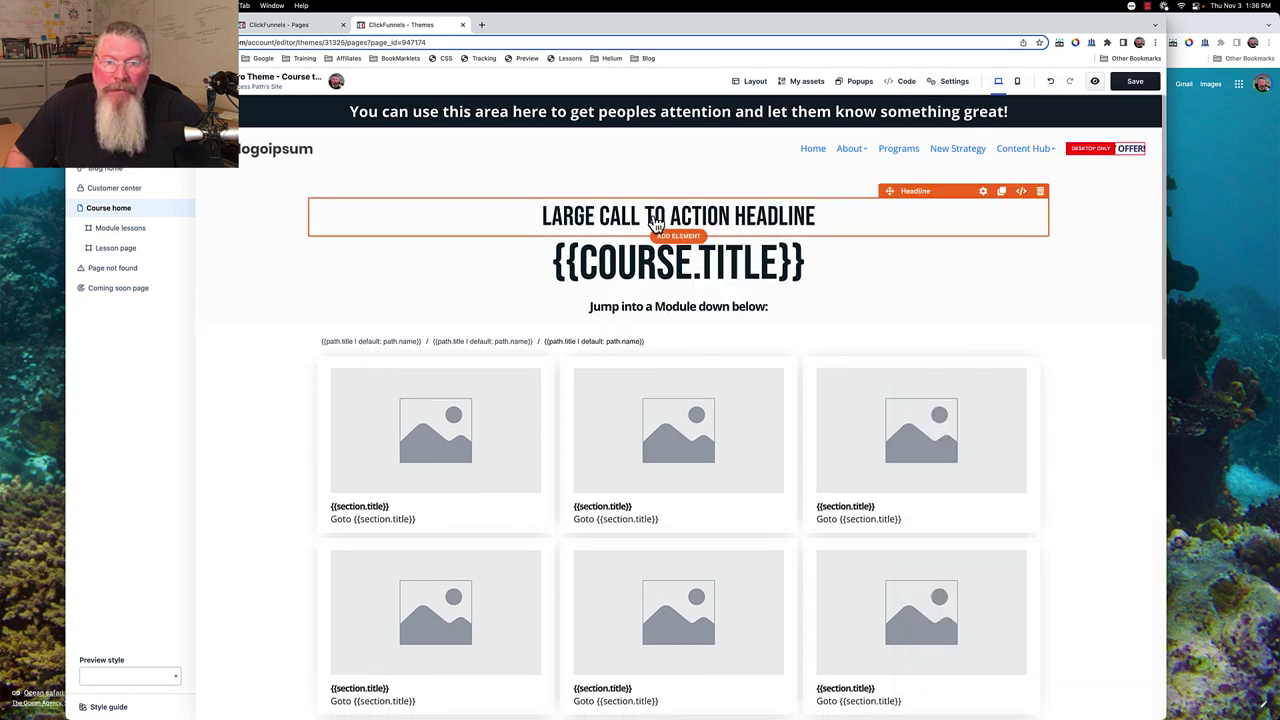
Change the headline above {{course.title}} to "COURSE HOME / COURSE TEMPLATE PAGE" and try to save the page
click(652, 216)
triple_click(652, 216)
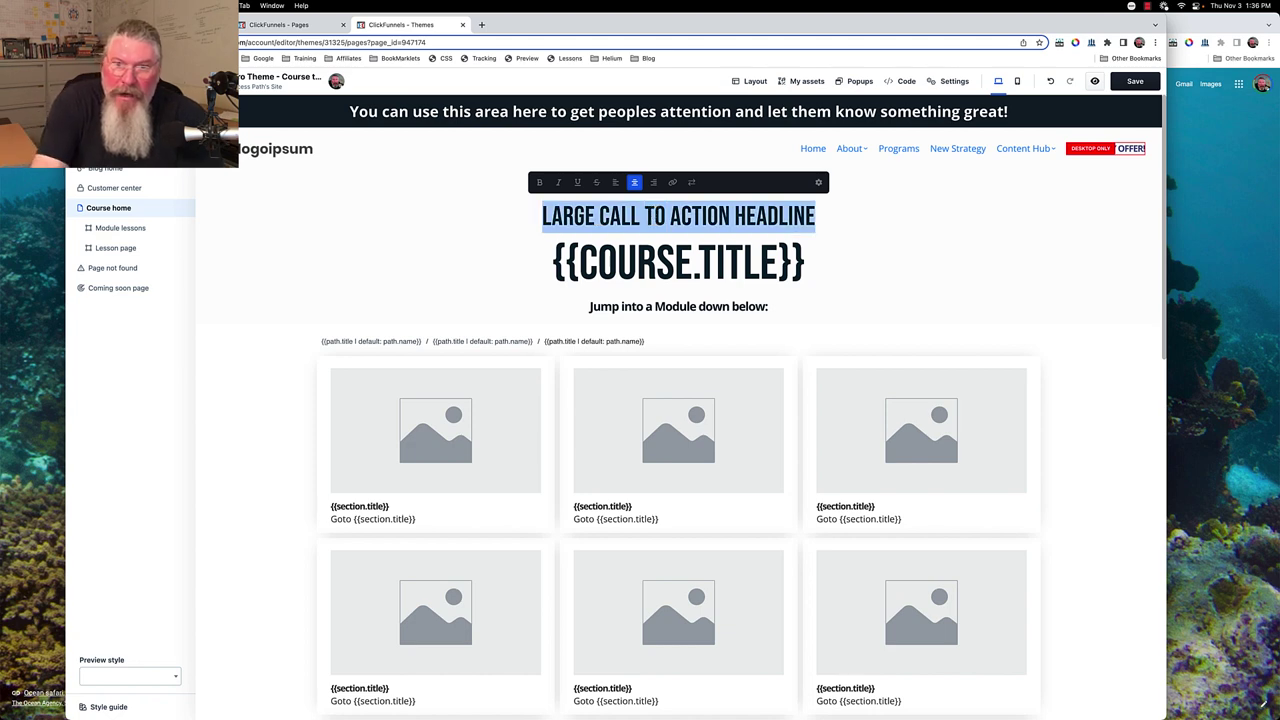
key(BackSpace)
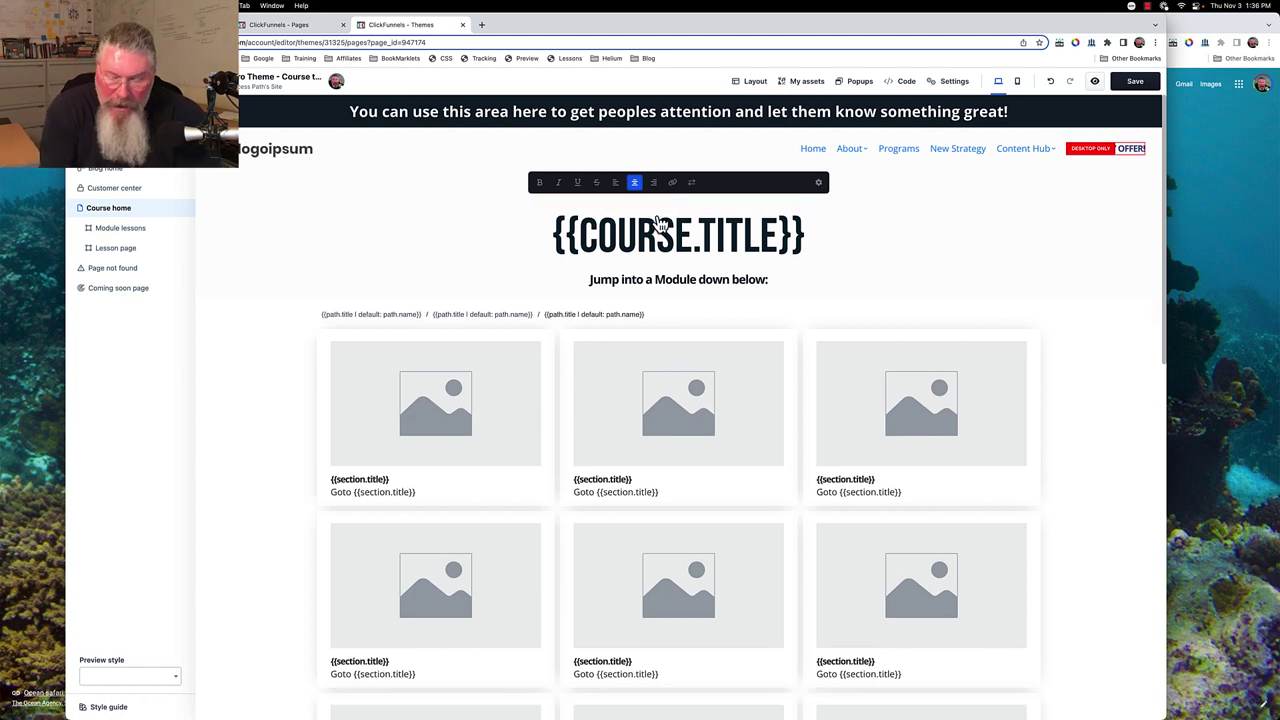
text(COURSE )
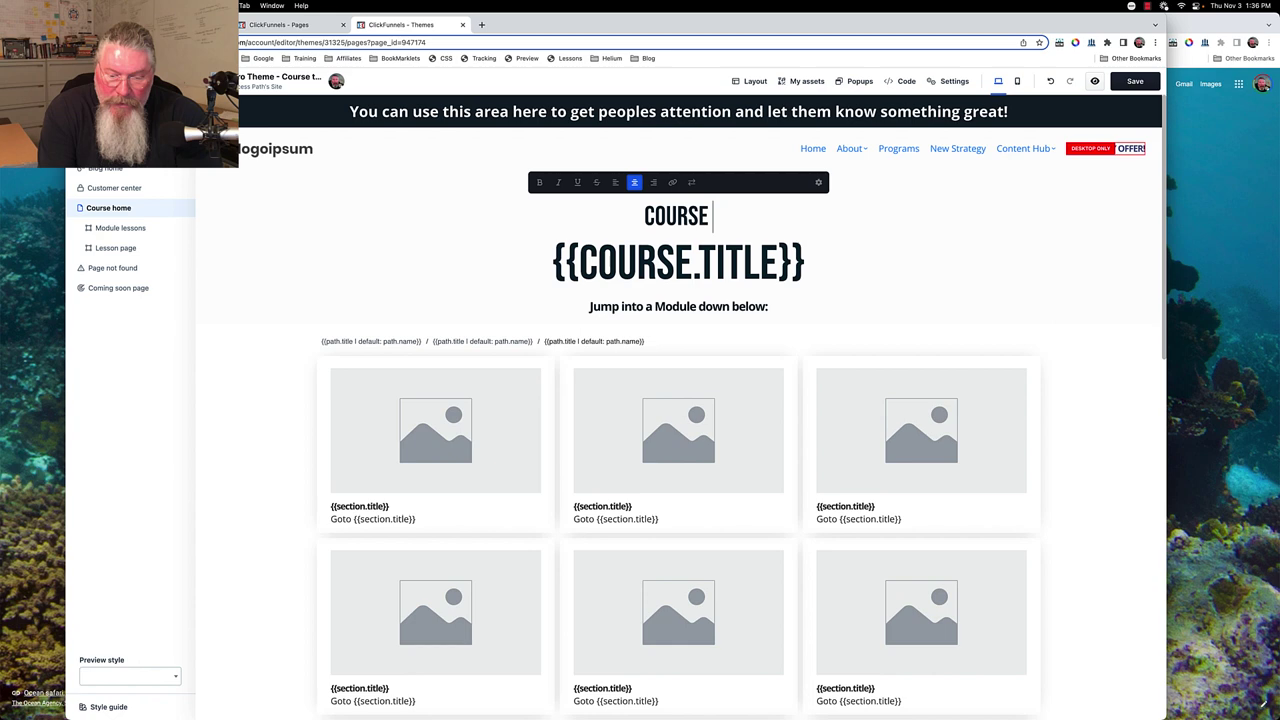
text(HOME )
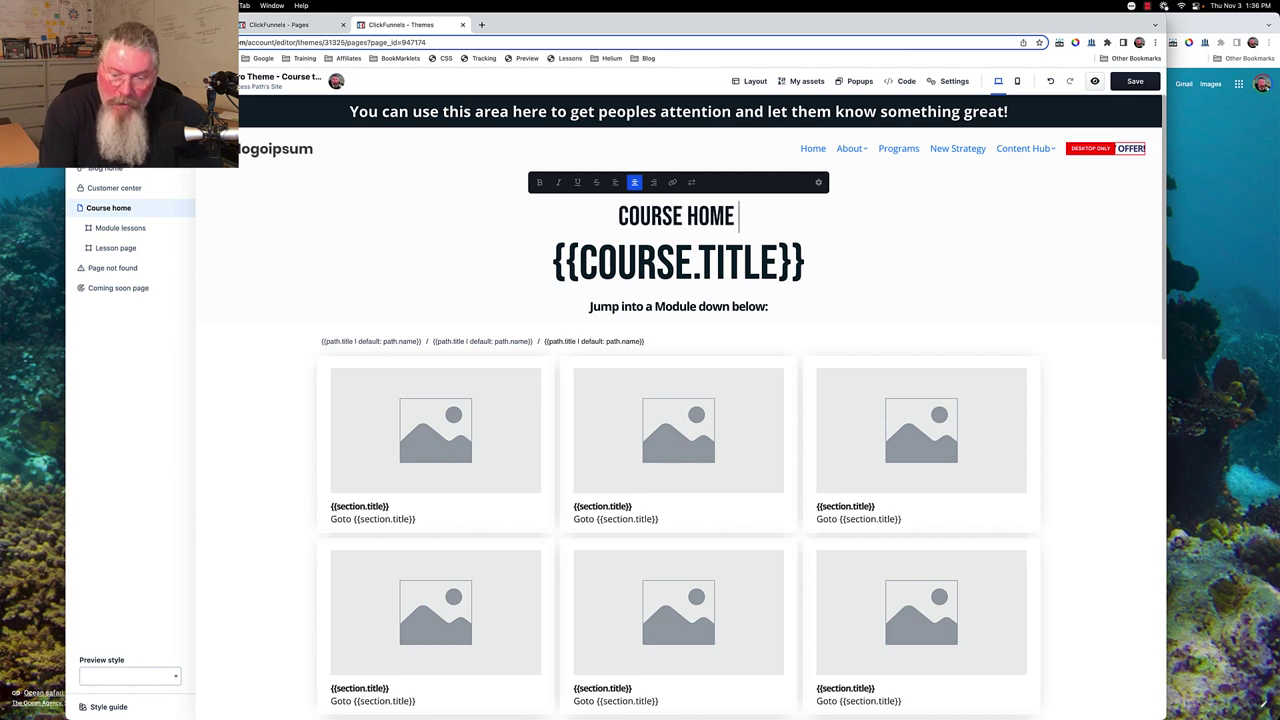
text(/ )
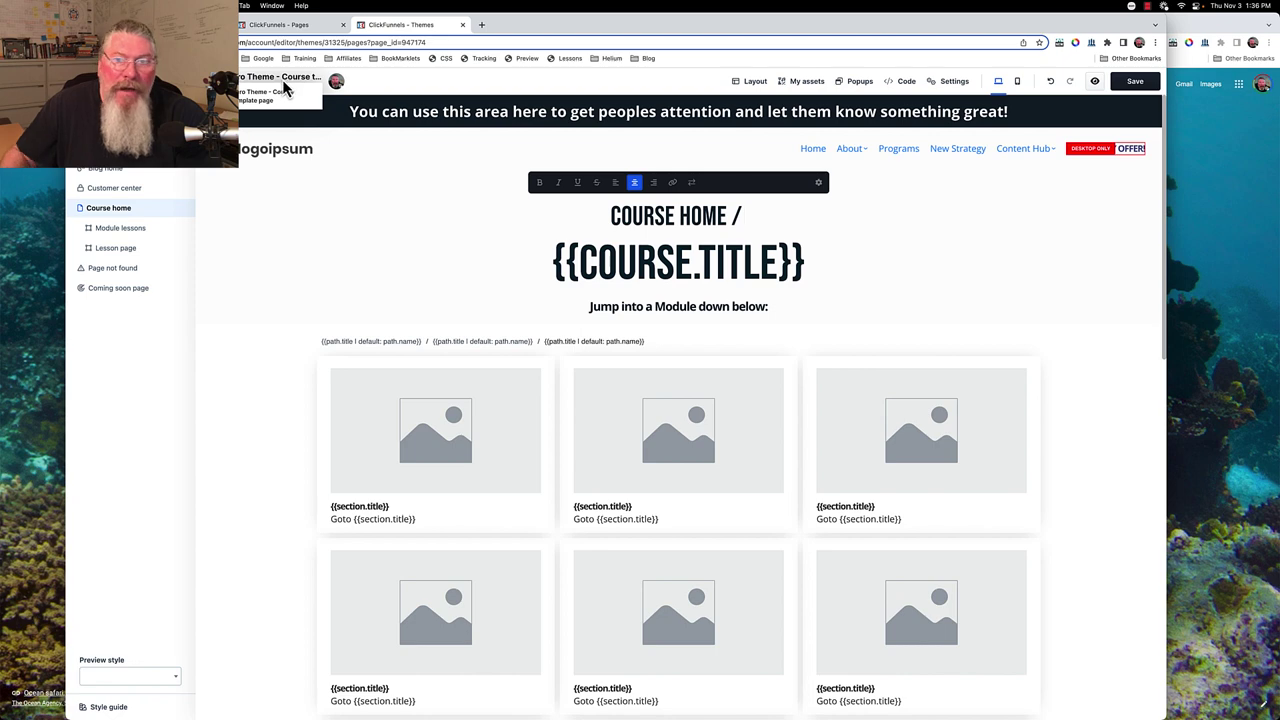
text(COUR)
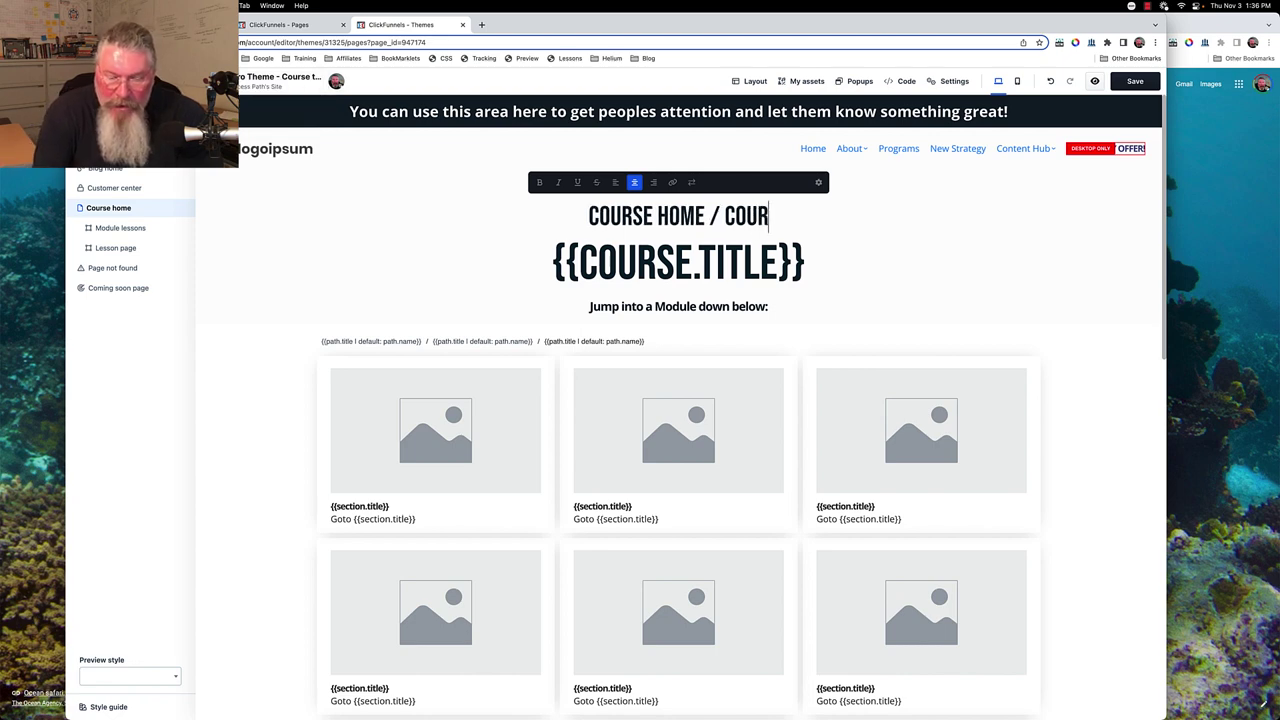
text(SE TEMPLATE PAGE)
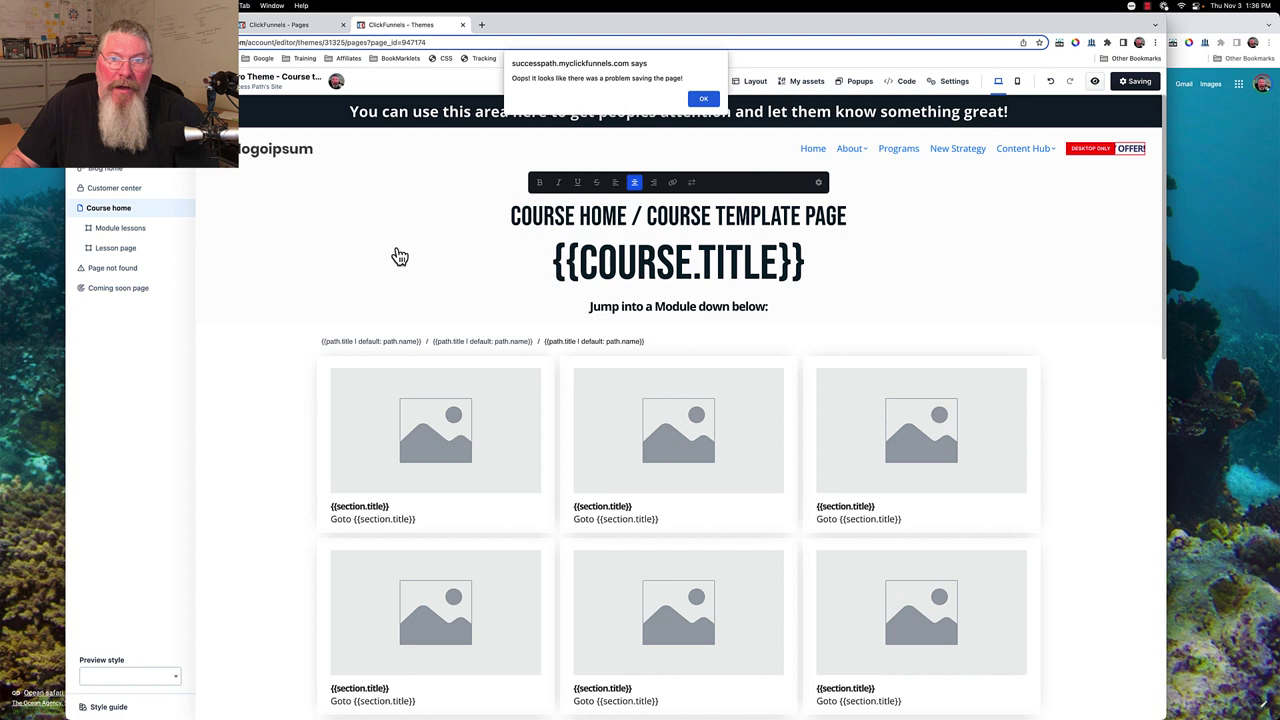
click(705, 100)
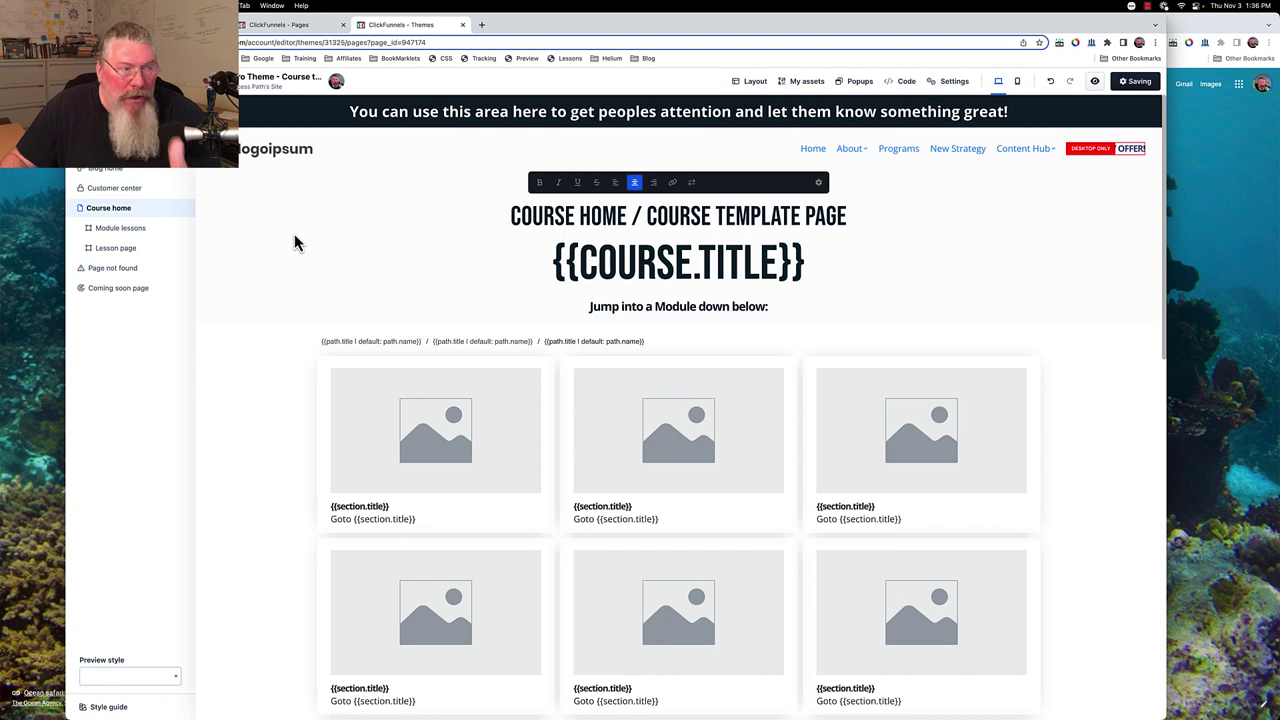
click(127, 218)
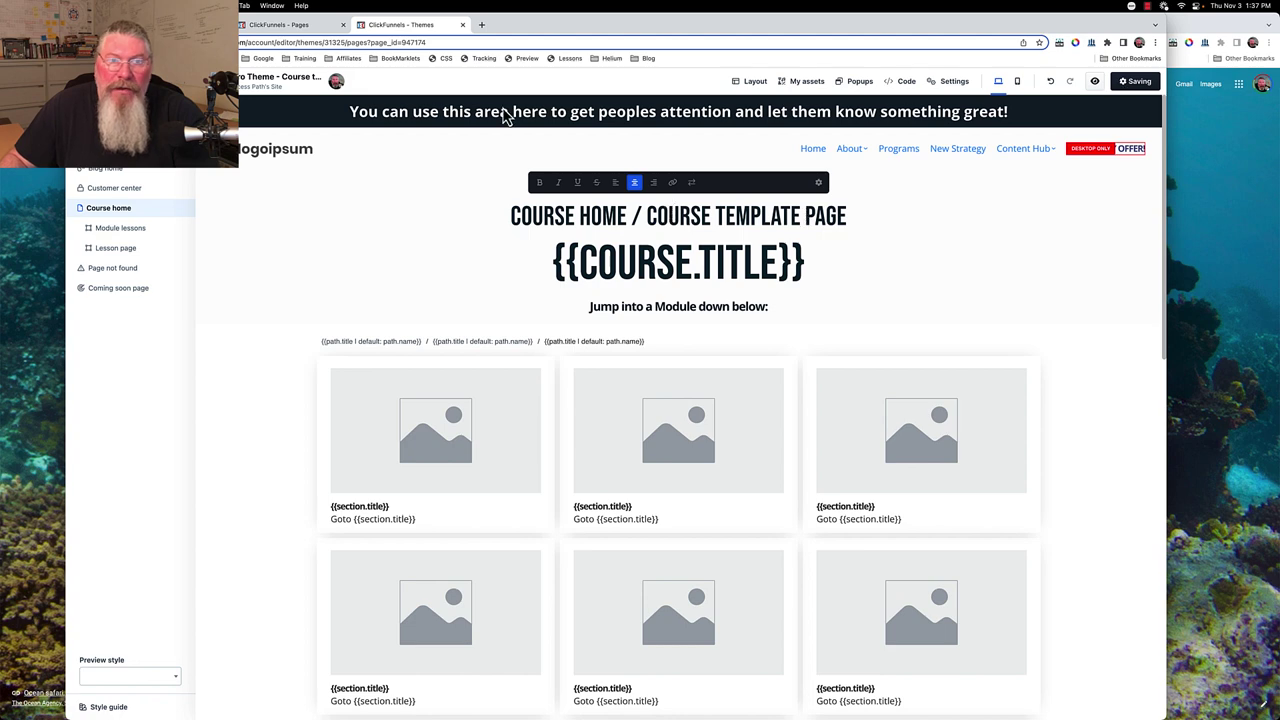
Preview the Hero Theme - Course template page from the theme pages list, and return to the theme editor
click(300, 26)
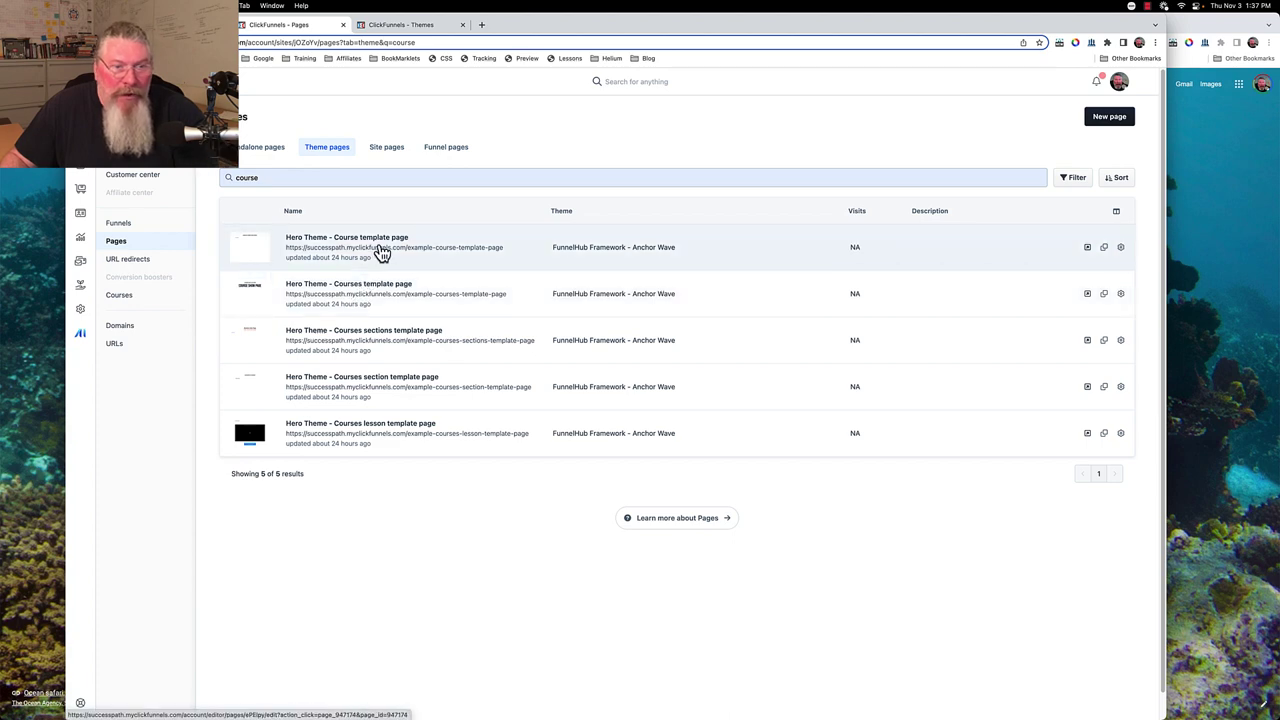
click(1088, 249)
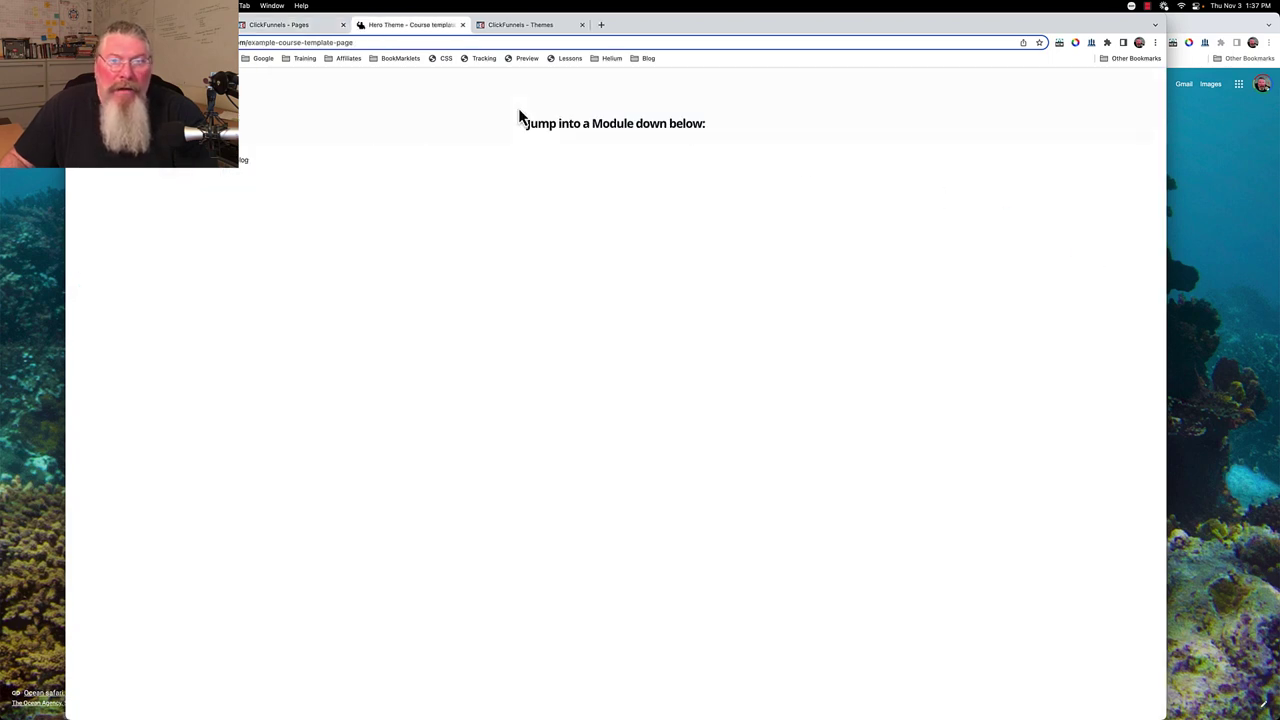
click(462, 25)
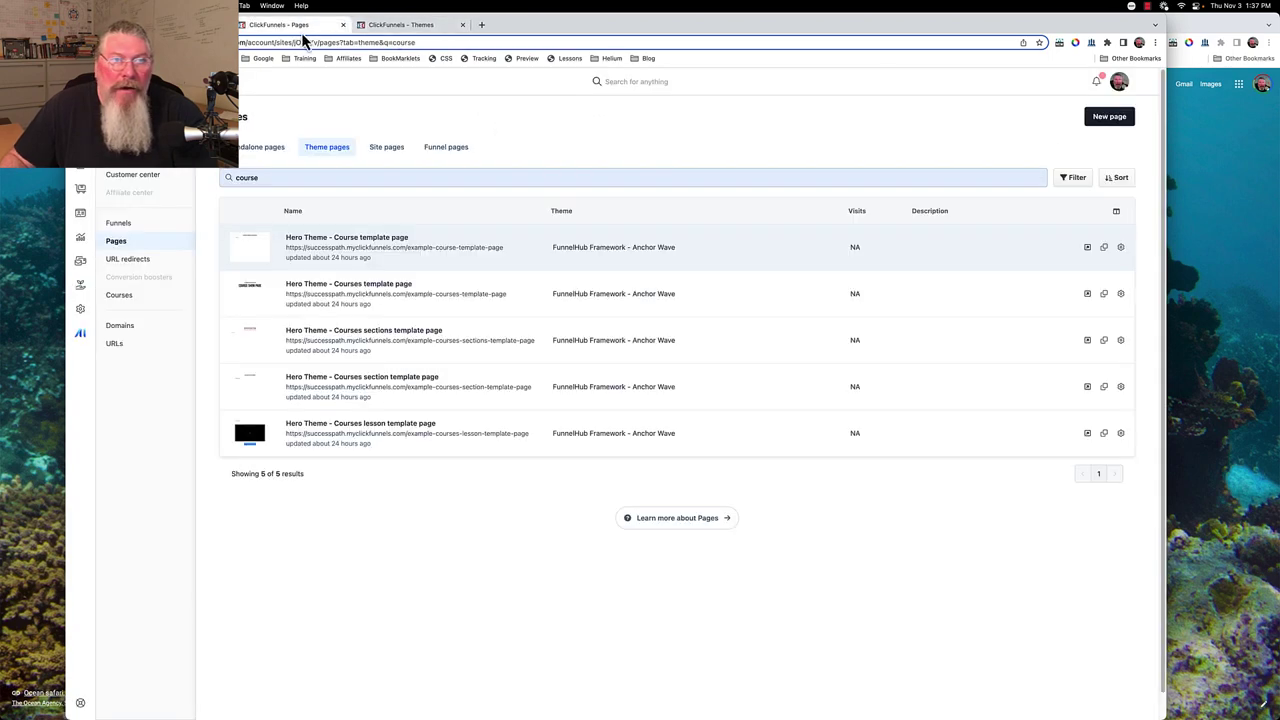
click(420, 25)
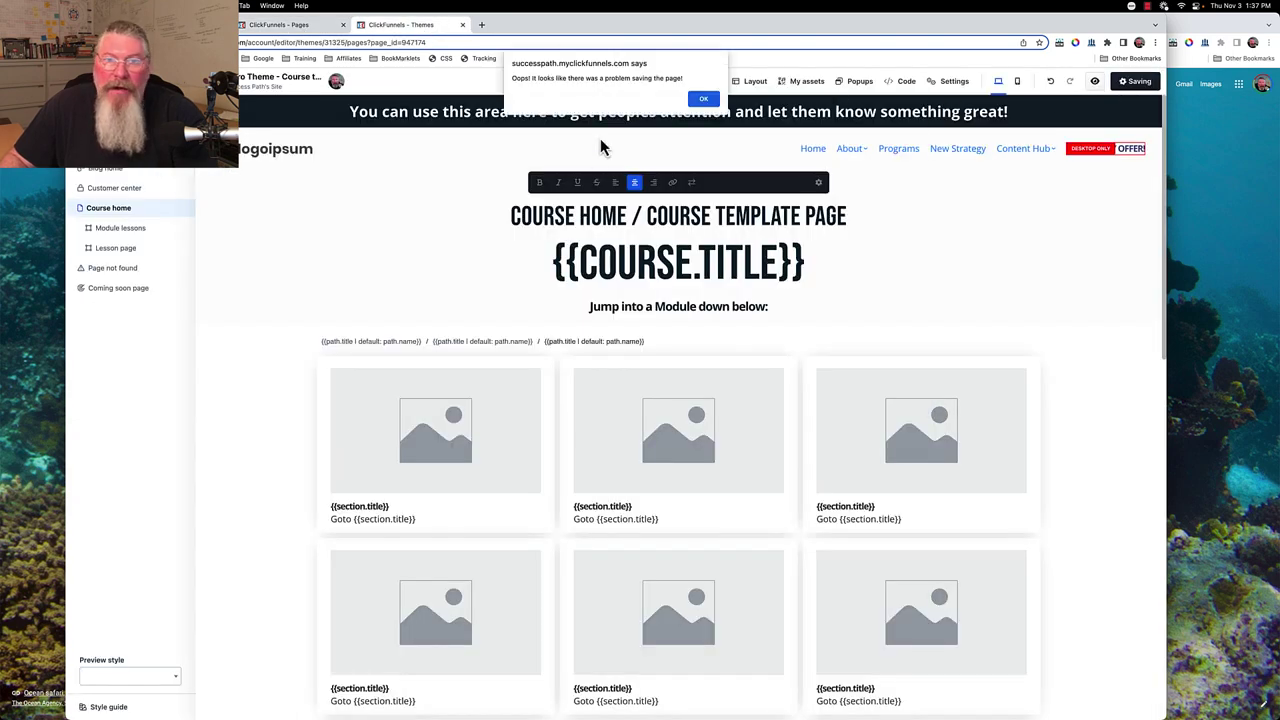
Dismiss the save problem alerts and reload the theme editor
click(701, 99)
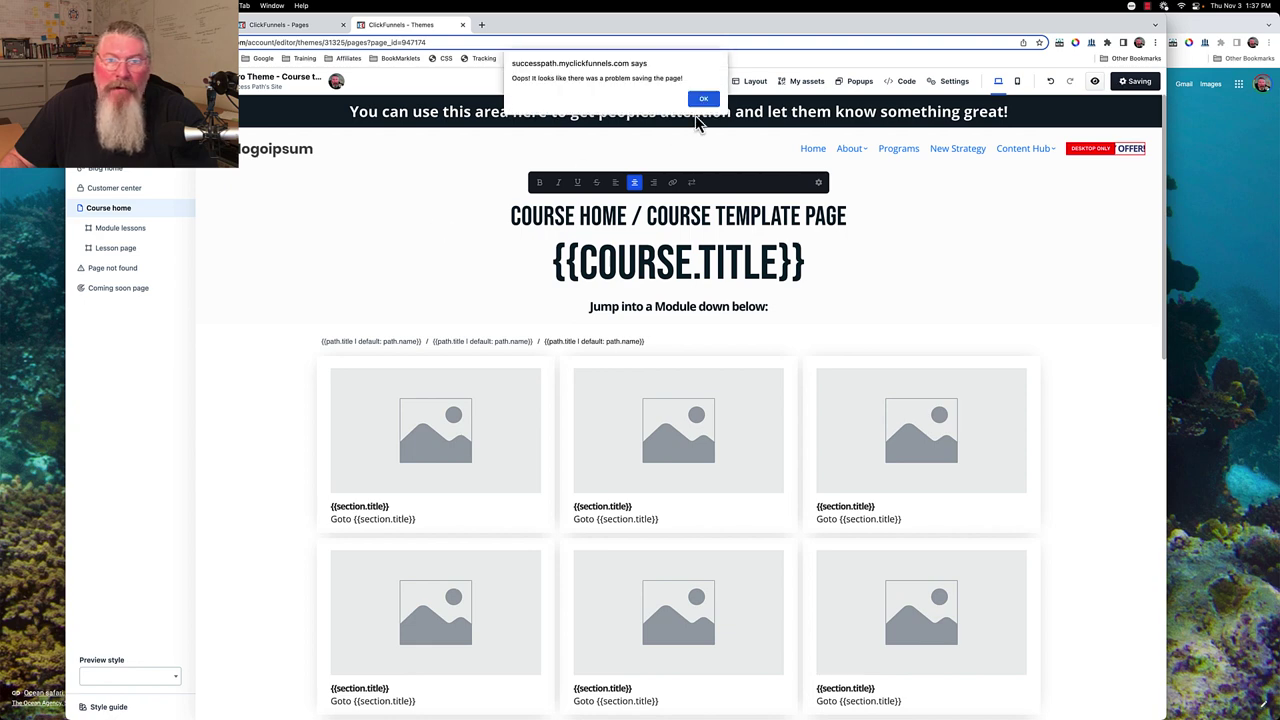
click(703, 99)
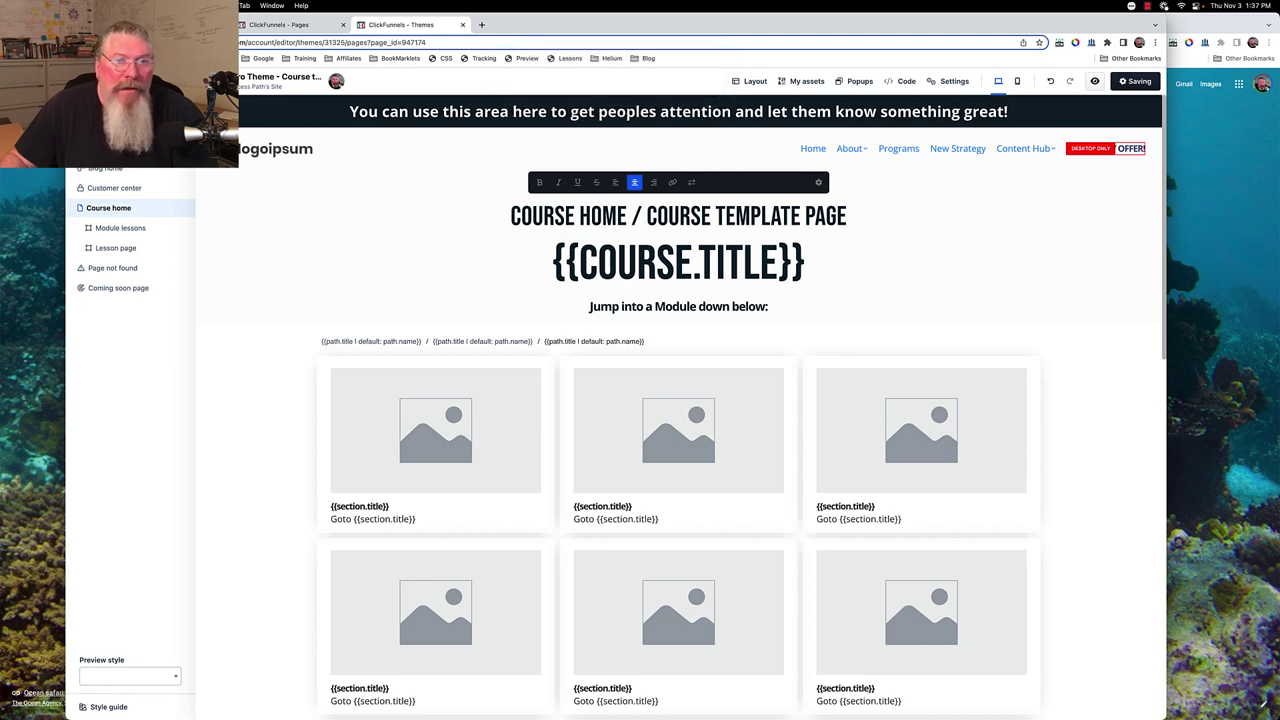
key(super+r)
click(658, 253)
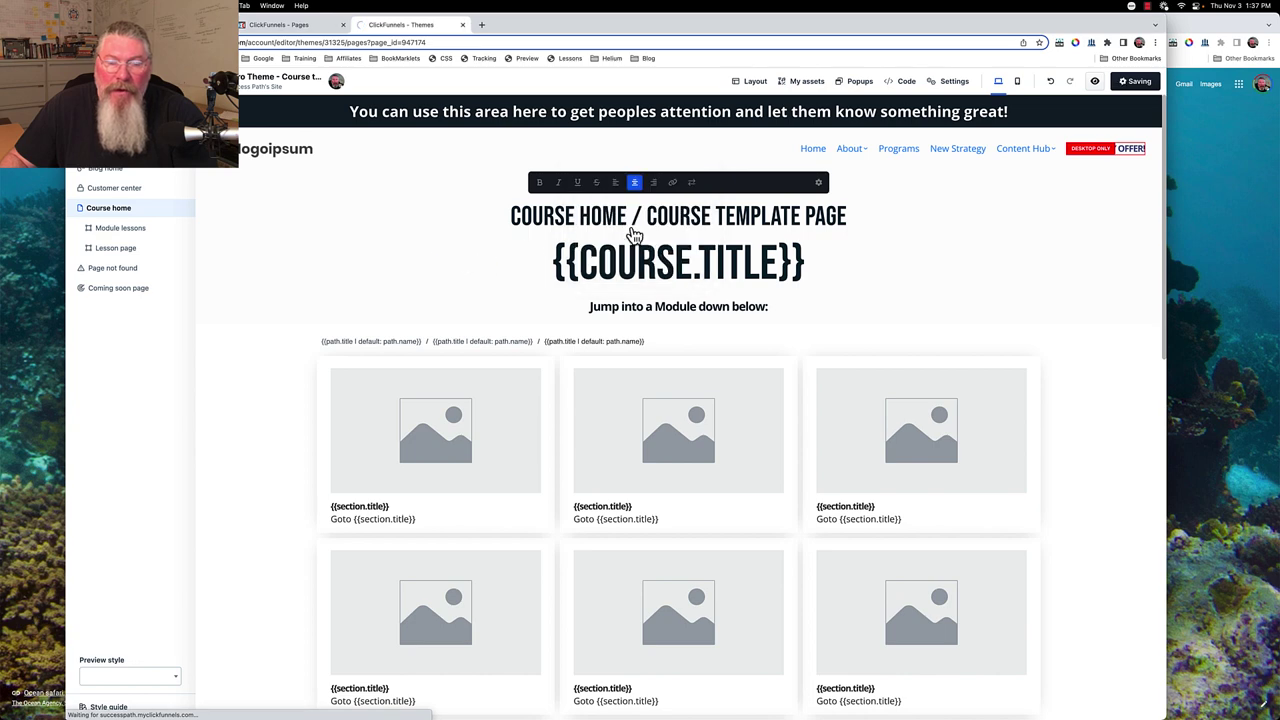
Replace the placeholder headline above {{course.title}} with "COURSE HOME / COURSE TEMPLATE PAGE" and save the template
triple_click(678, 216)
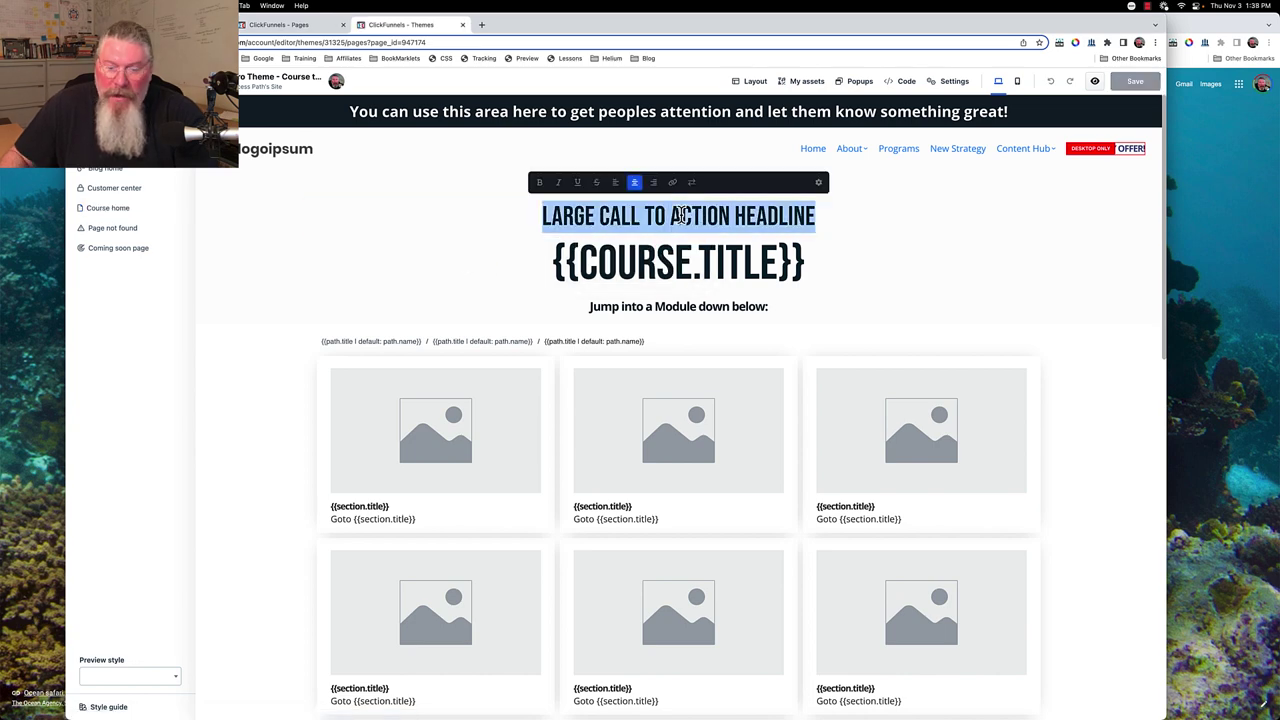
text(COURS)
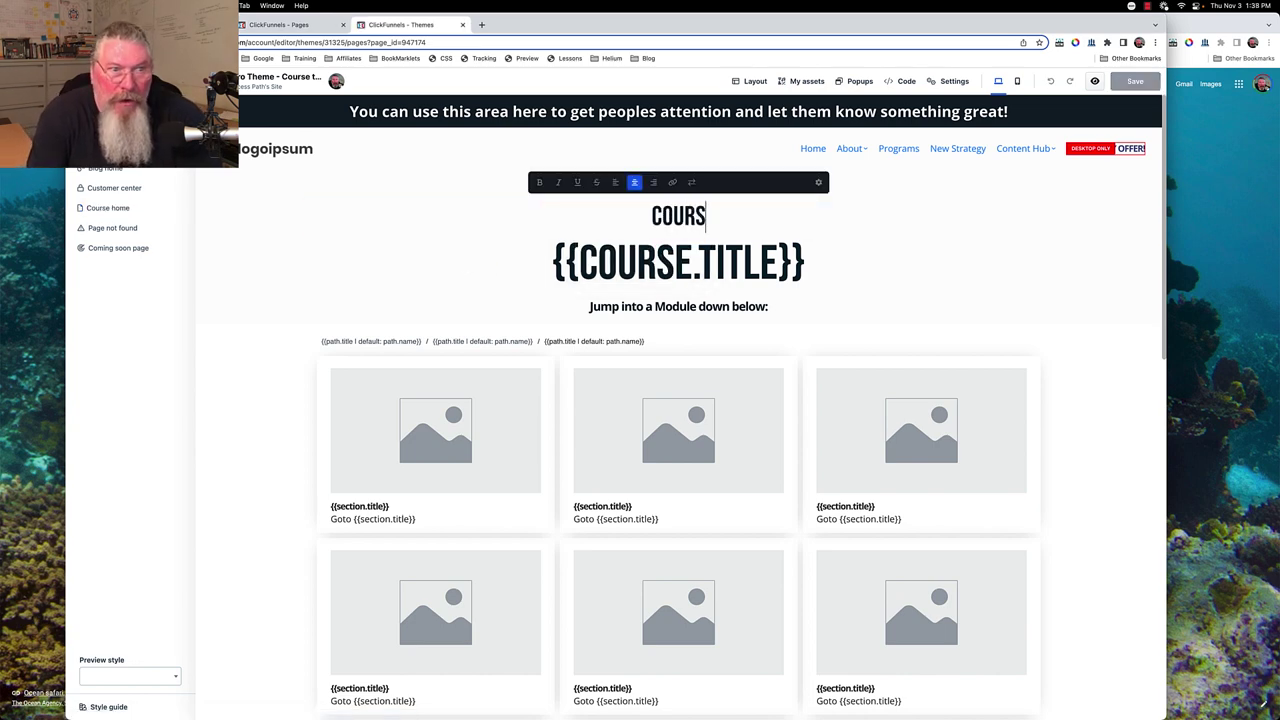
text(E )
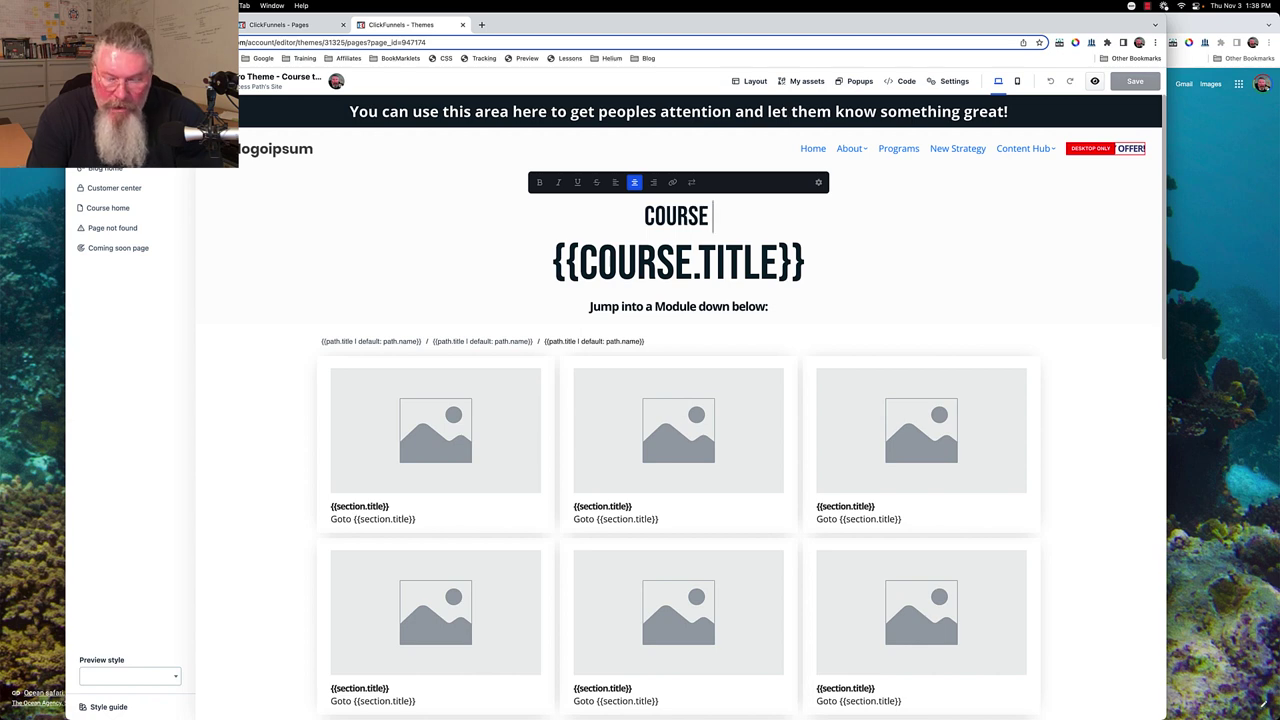
text(HOME)
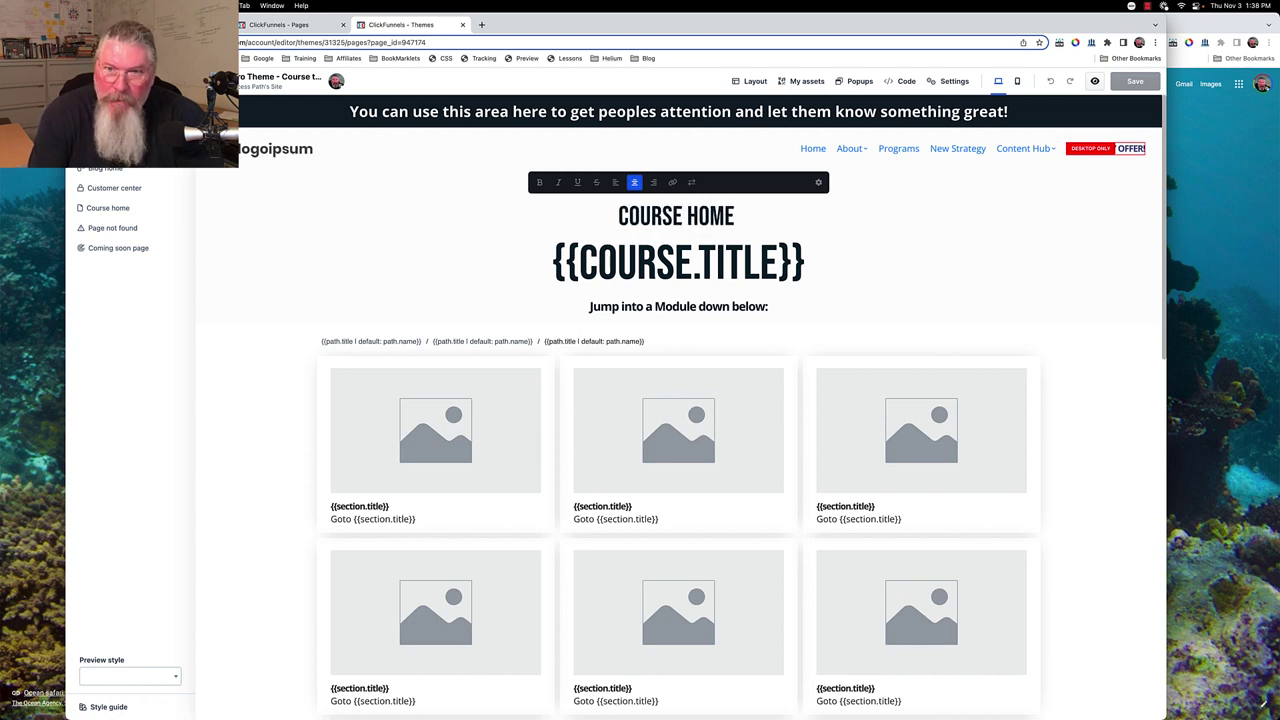
text( / CO)
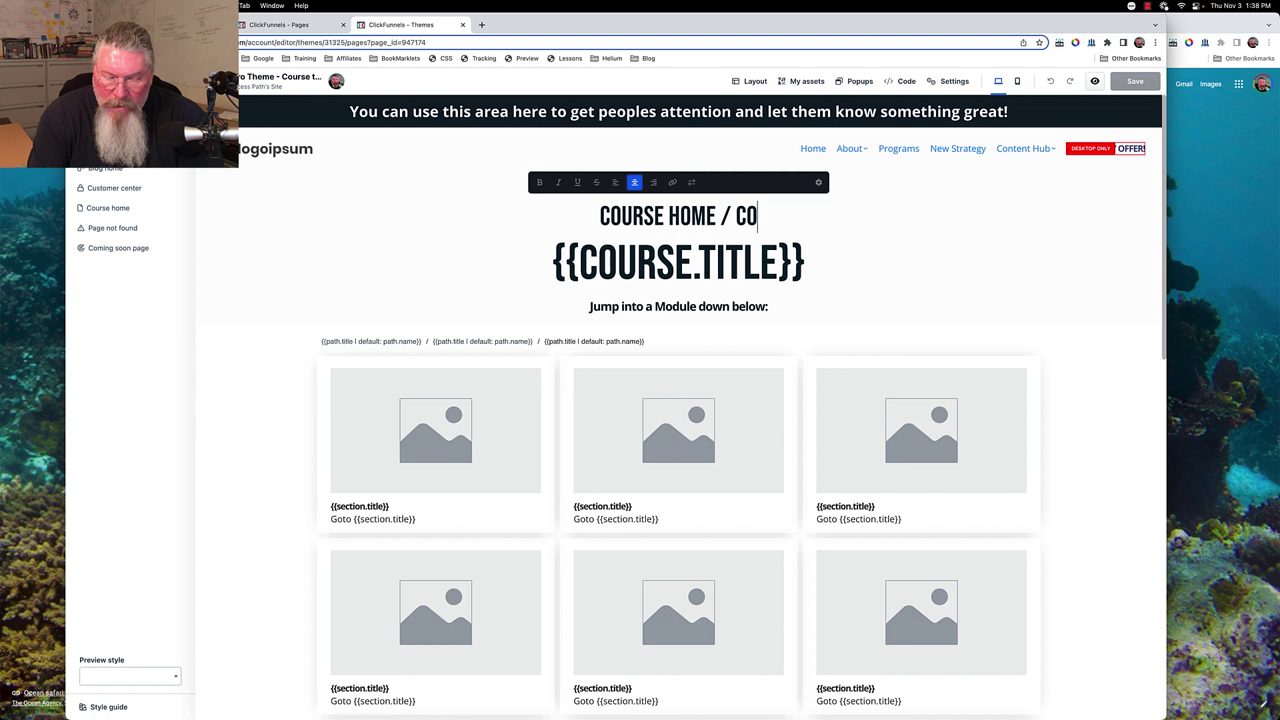
text(URSE TEMPLATE PAGE)
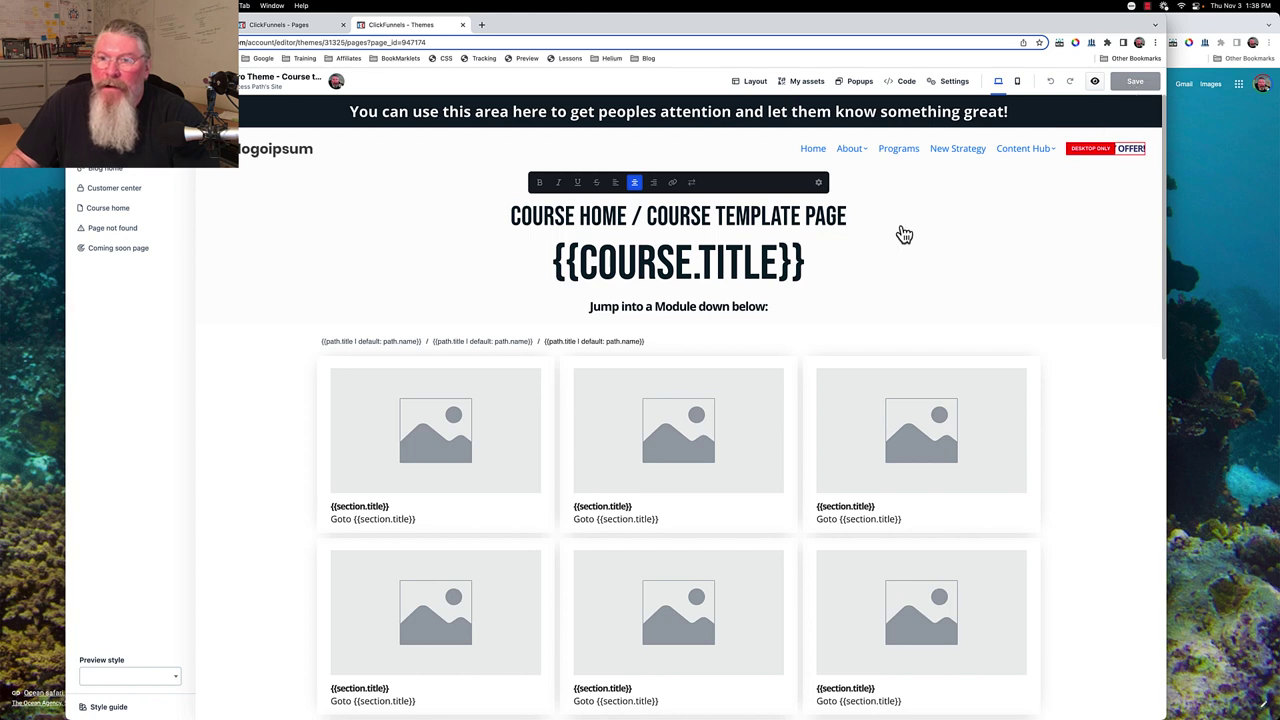
key(Escape)
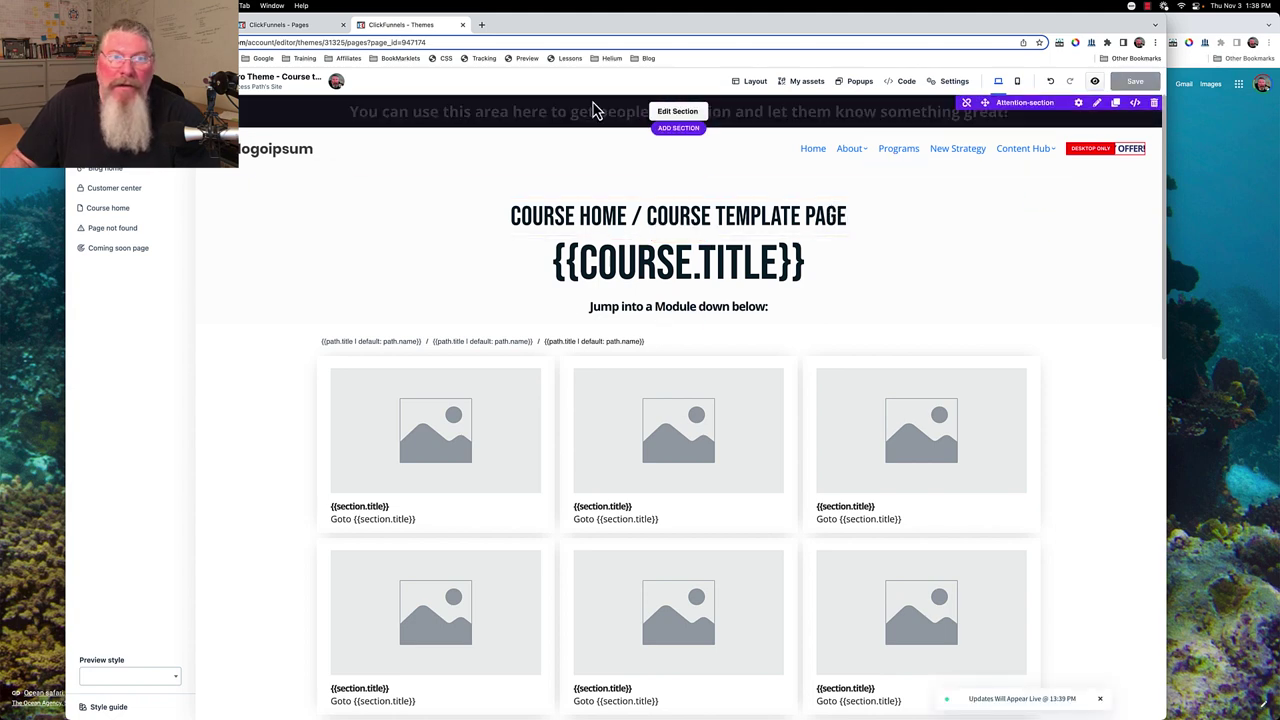
Preview the Hero Theme - Course template page and the Courses template page from the theme pages list, closing each preview
click(287, 27)
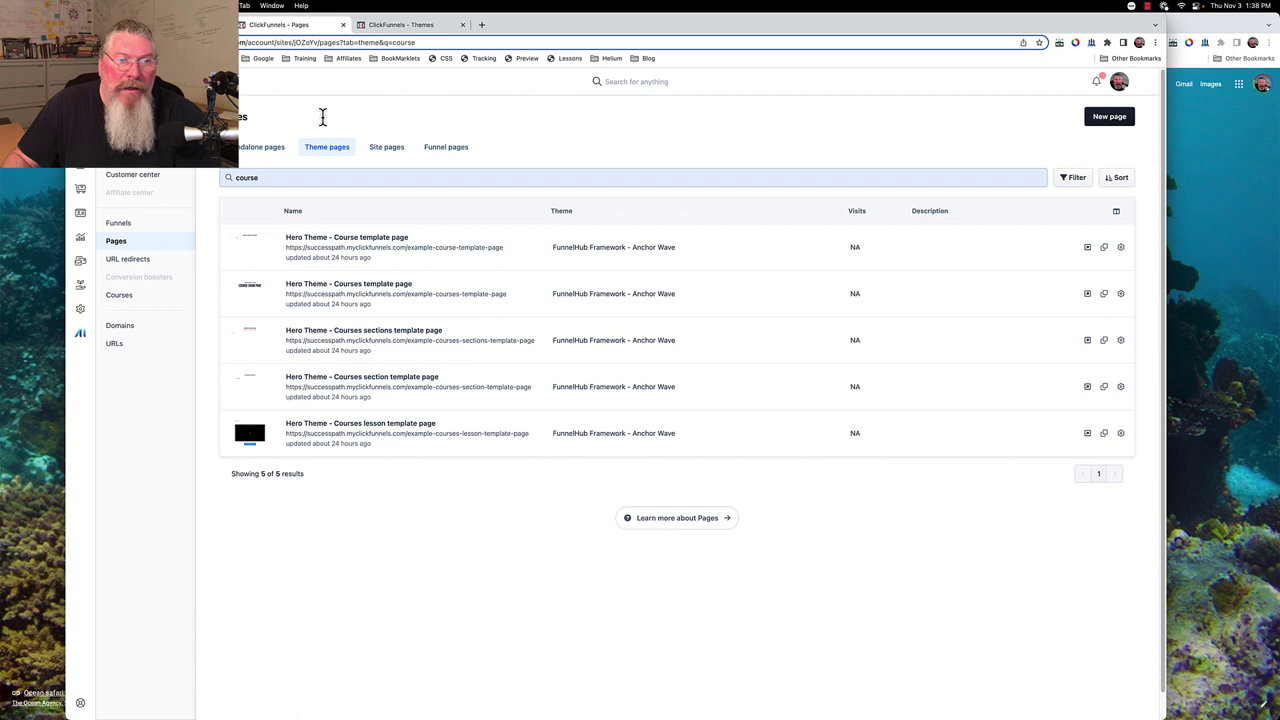
click(1087, 248)
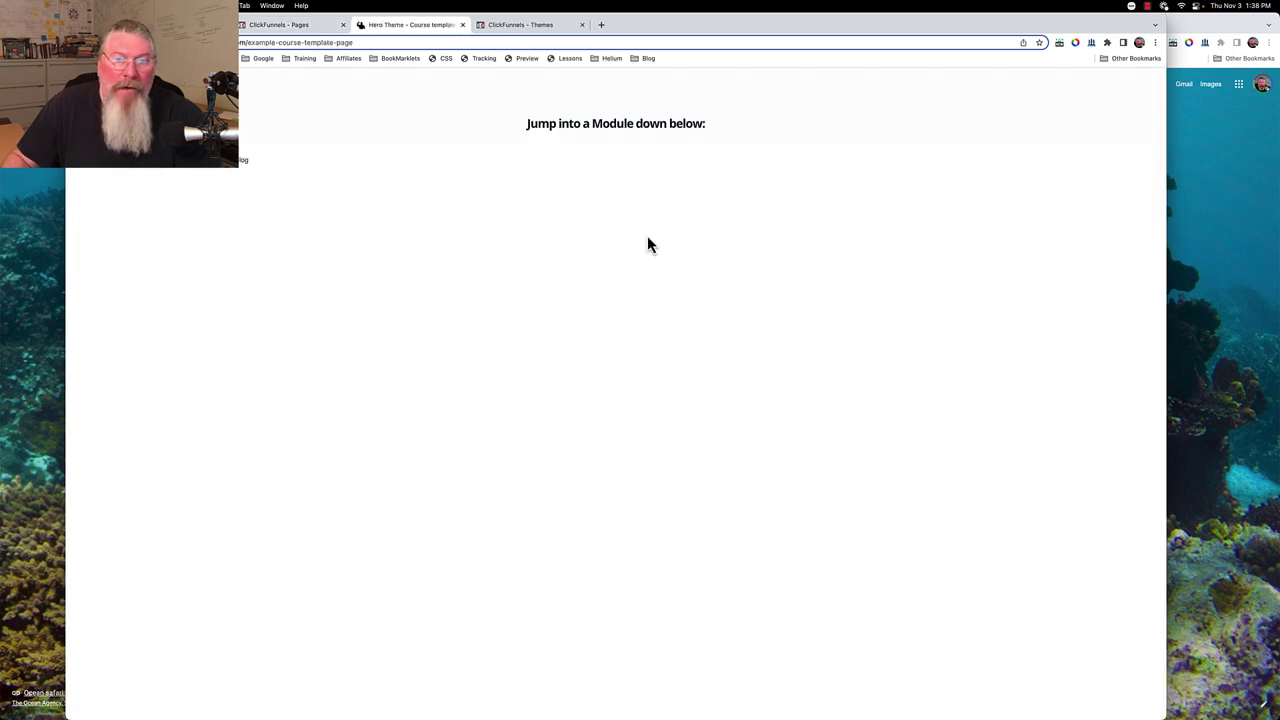
click(462, 25)
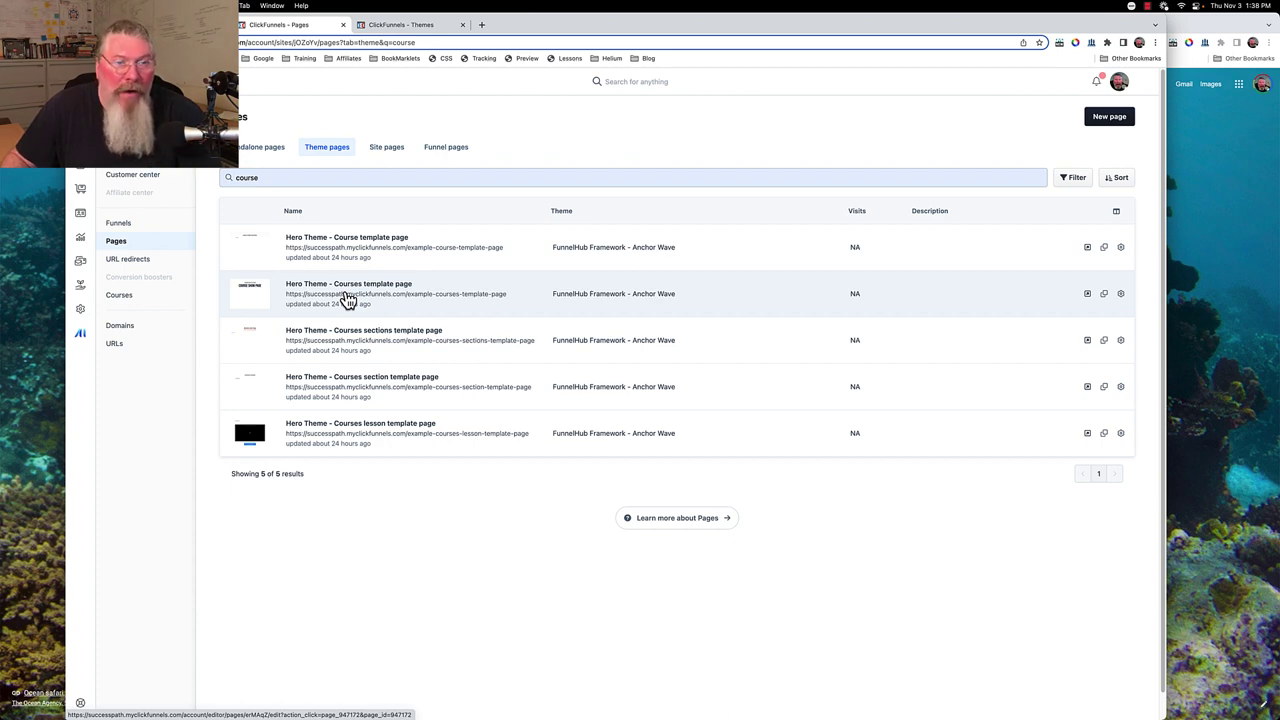
click(1088, 295)
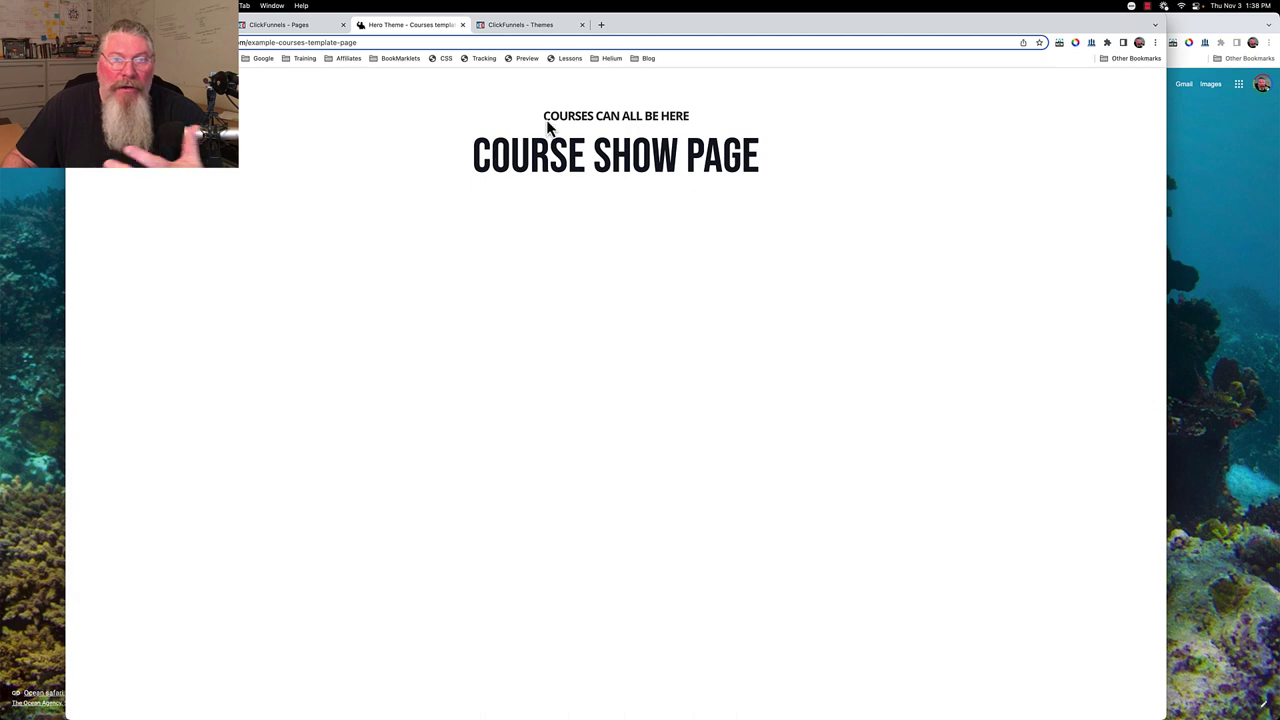
click(463, 33)
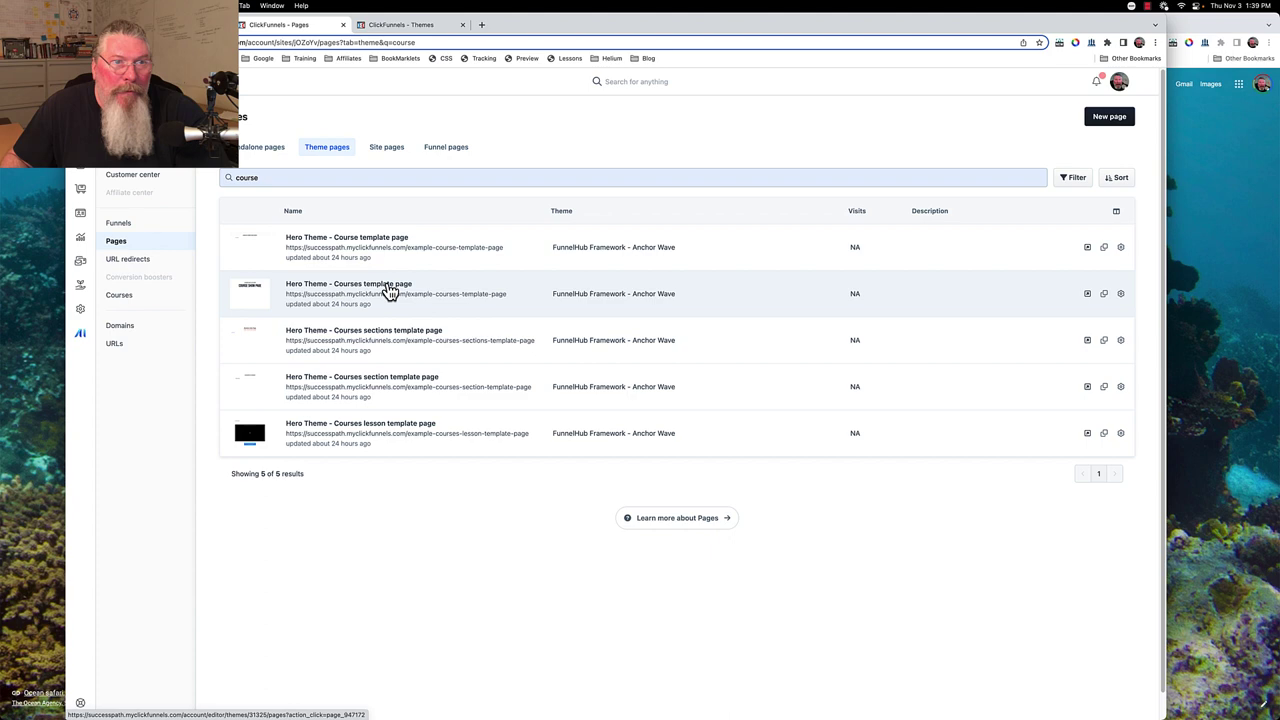
In the theme editor, open the Module lessons template under Course home and add a Headline element above "CATEGORY BY CATEGORY"
click(409, 28)
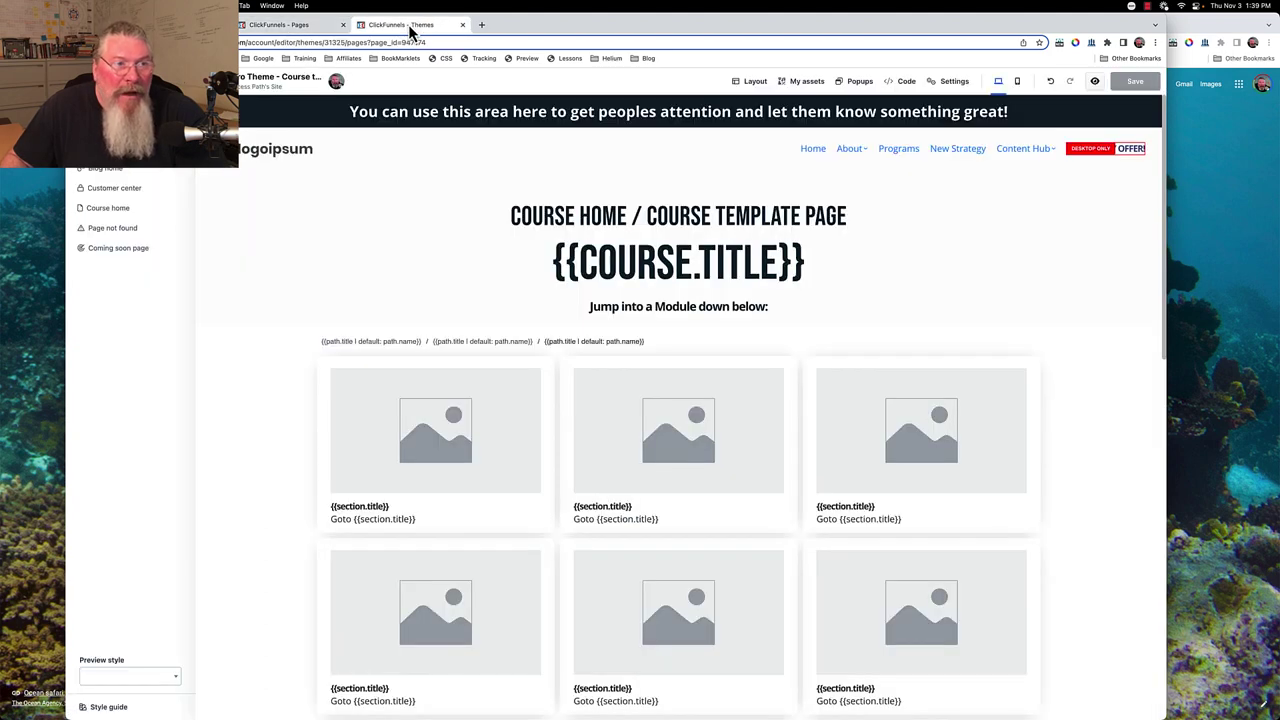
click(107, 210)
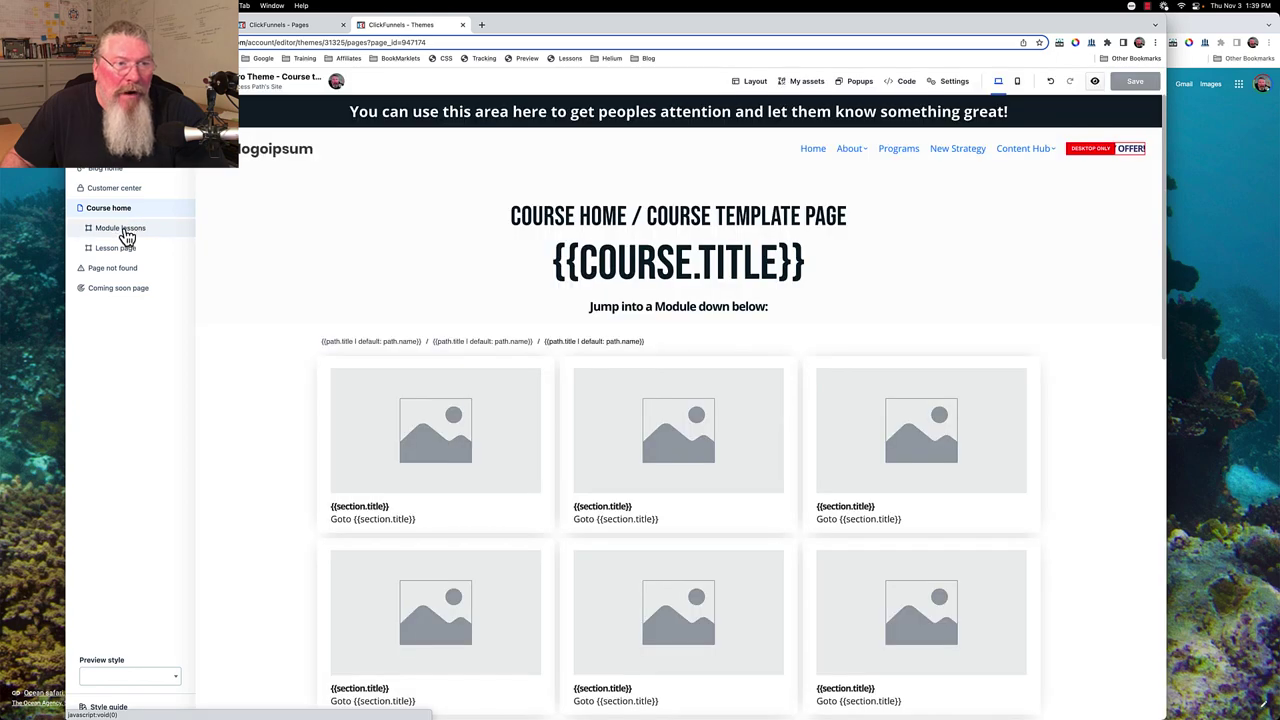
click(125, 231)
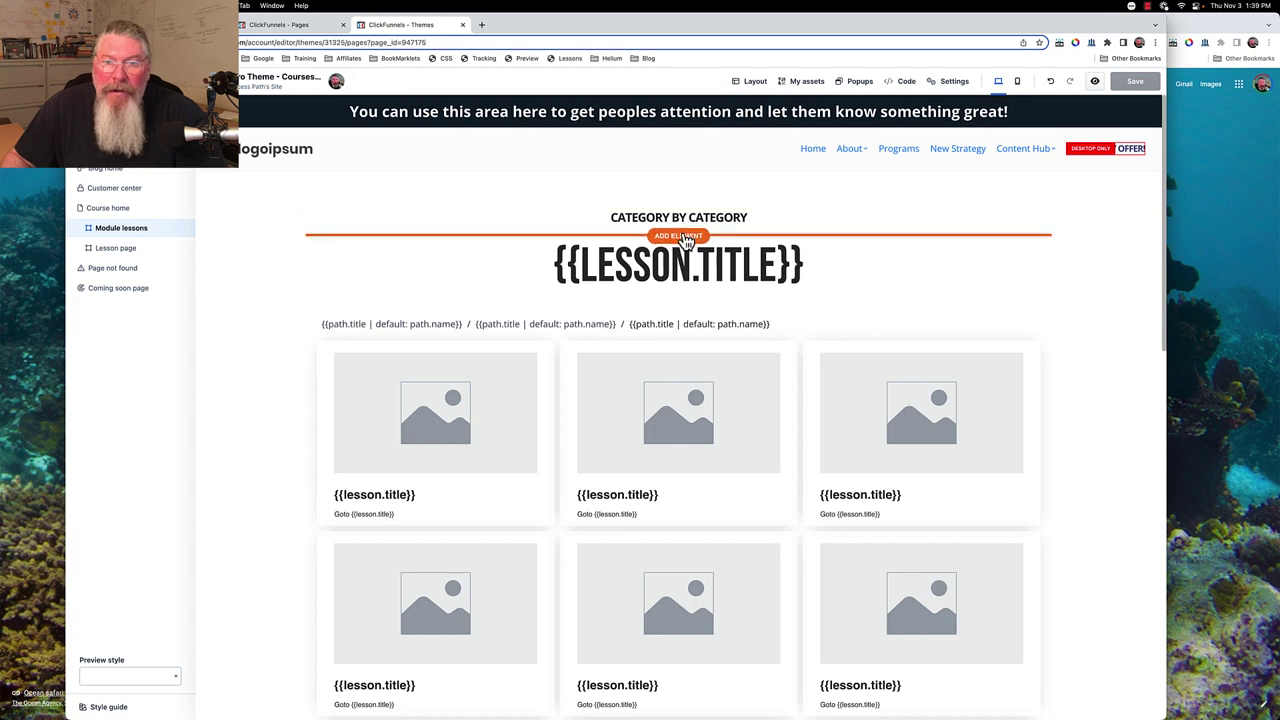
click(680, 235)
click(948, 200)
drag(948, 205, 698, 215)
Replace the placeholder headline above "CATEGORY BY CATEGORY" with "MODULE LESSONS / COURSES SECTION TEMPLATE PAGE" and save the template
click(680, 225)
triple_click(680, 225)
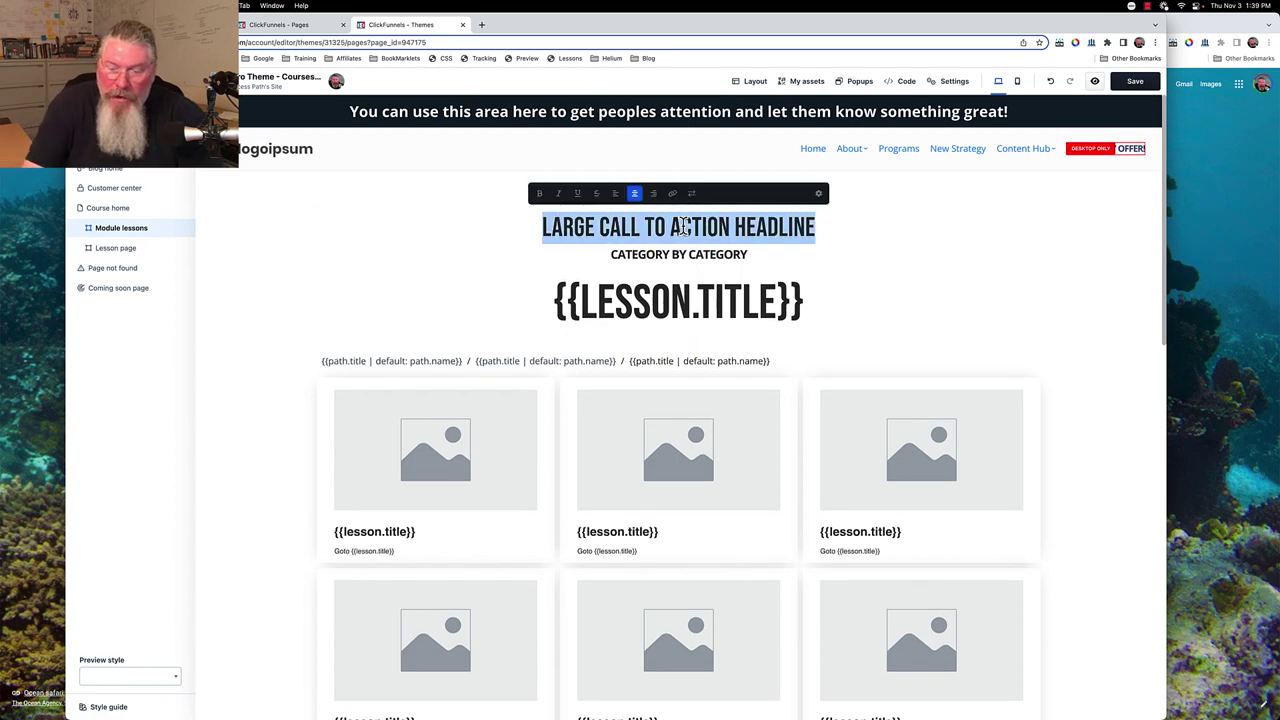
key(BackSpace)
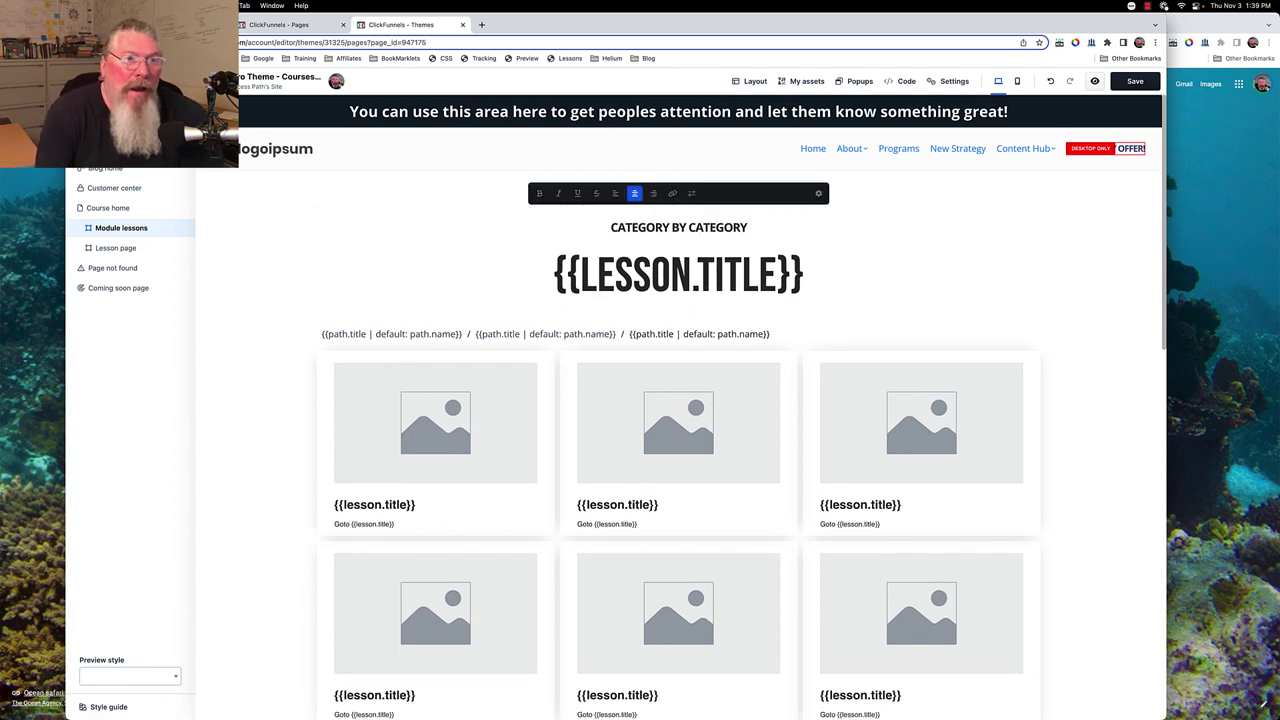
text(MODU)
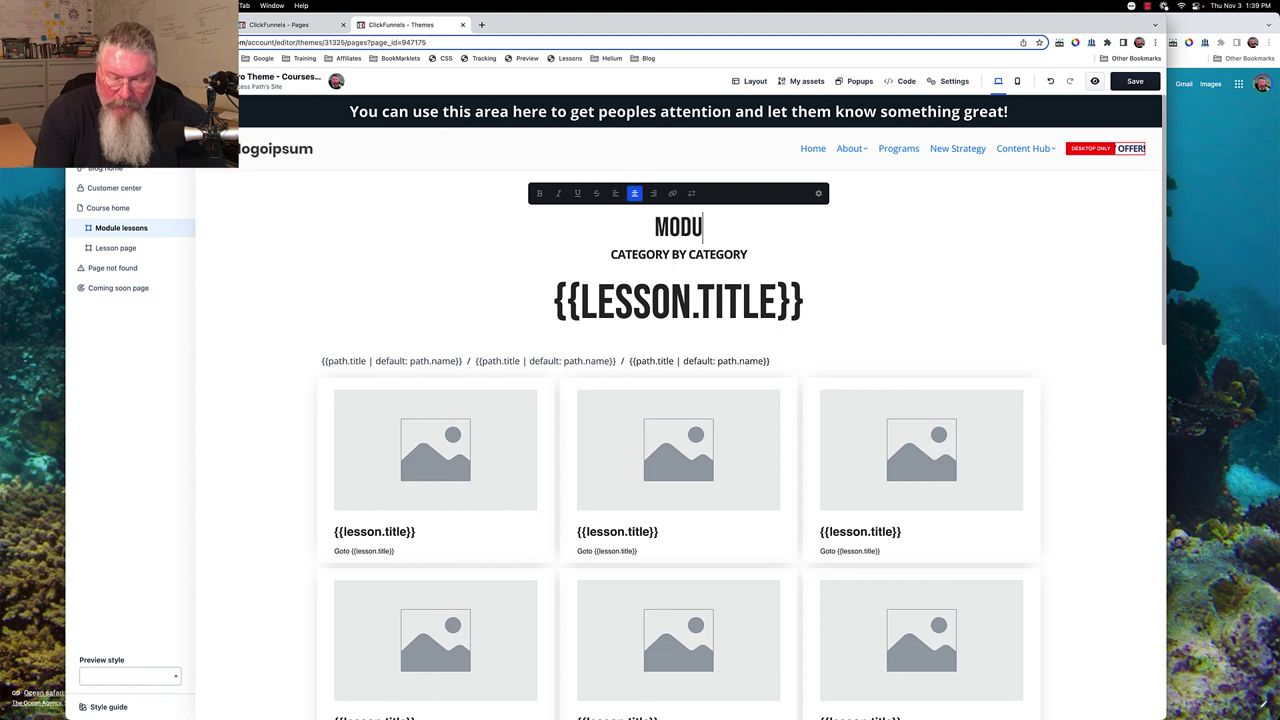
text(LE LESSONS /)
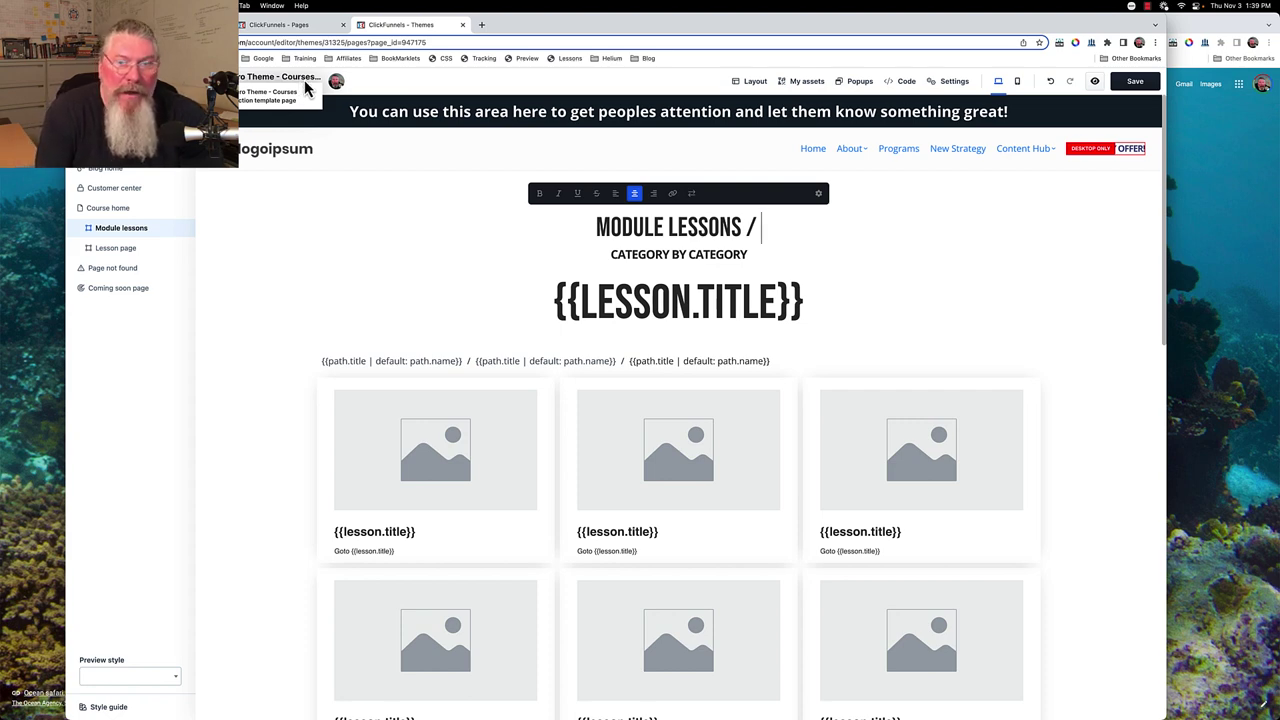
text(COUR)
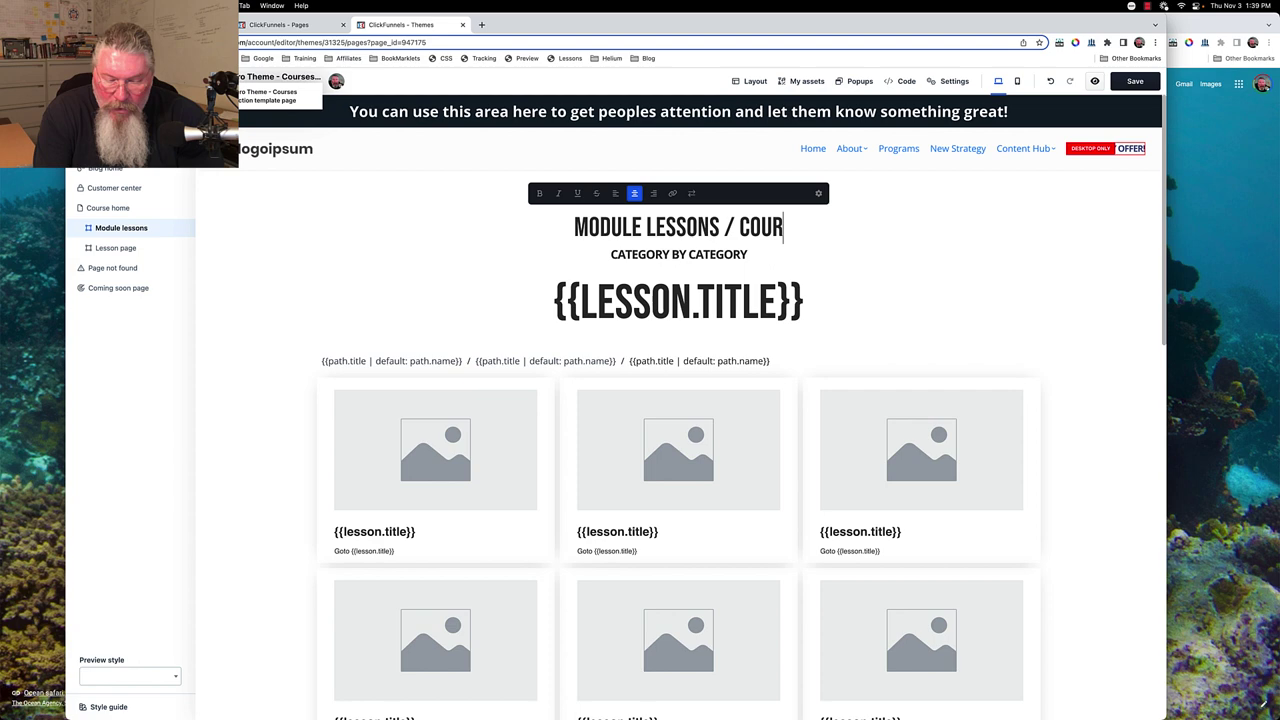
text(SES SECTION)
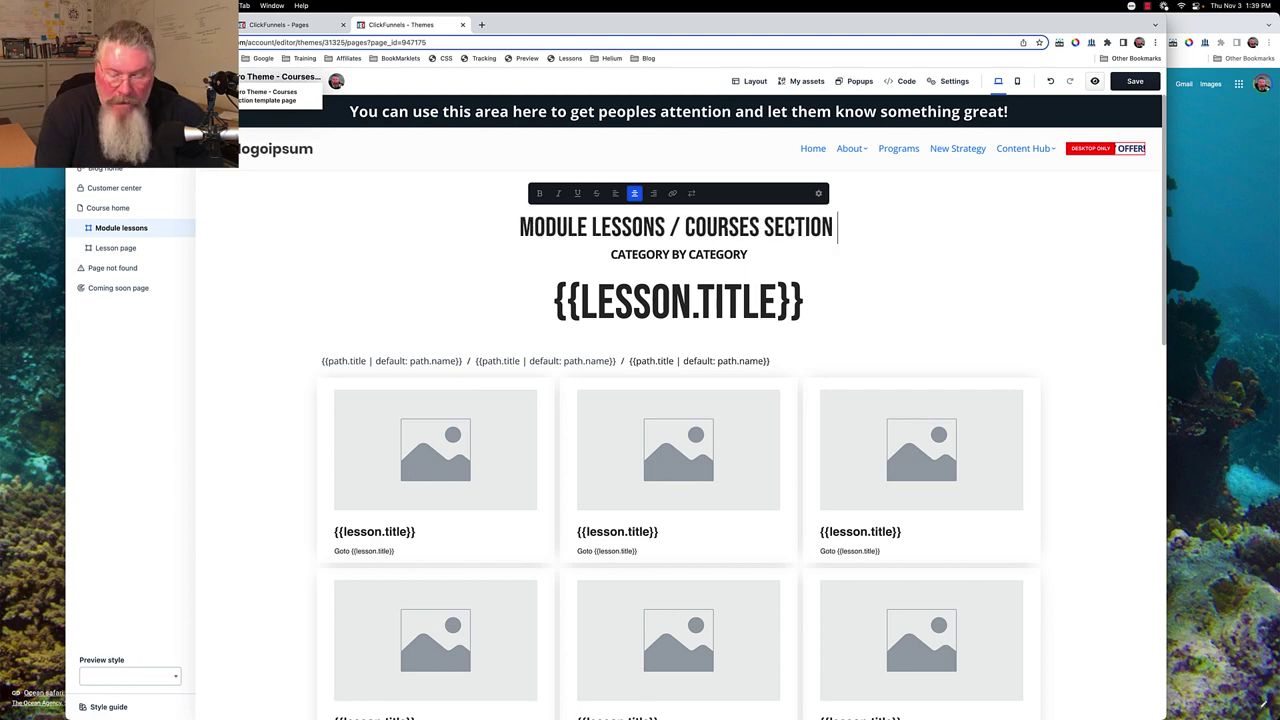
text( TEMPLATE )
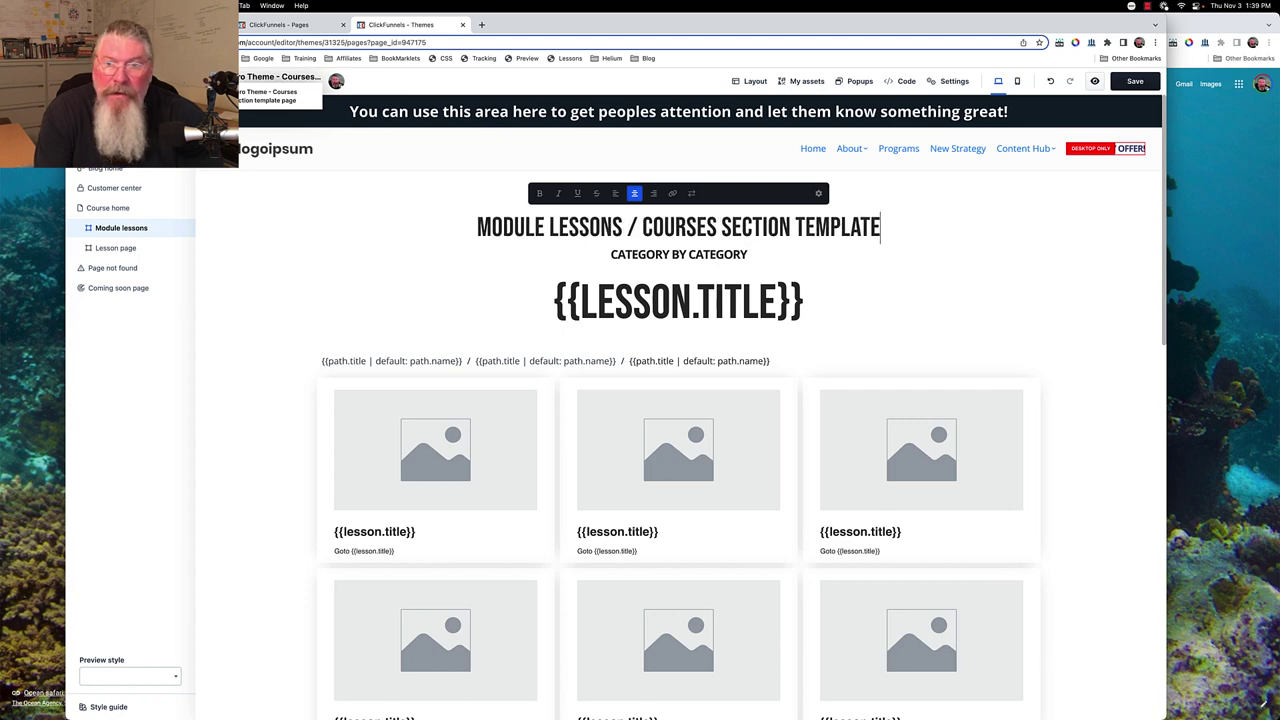
text(PAGE)
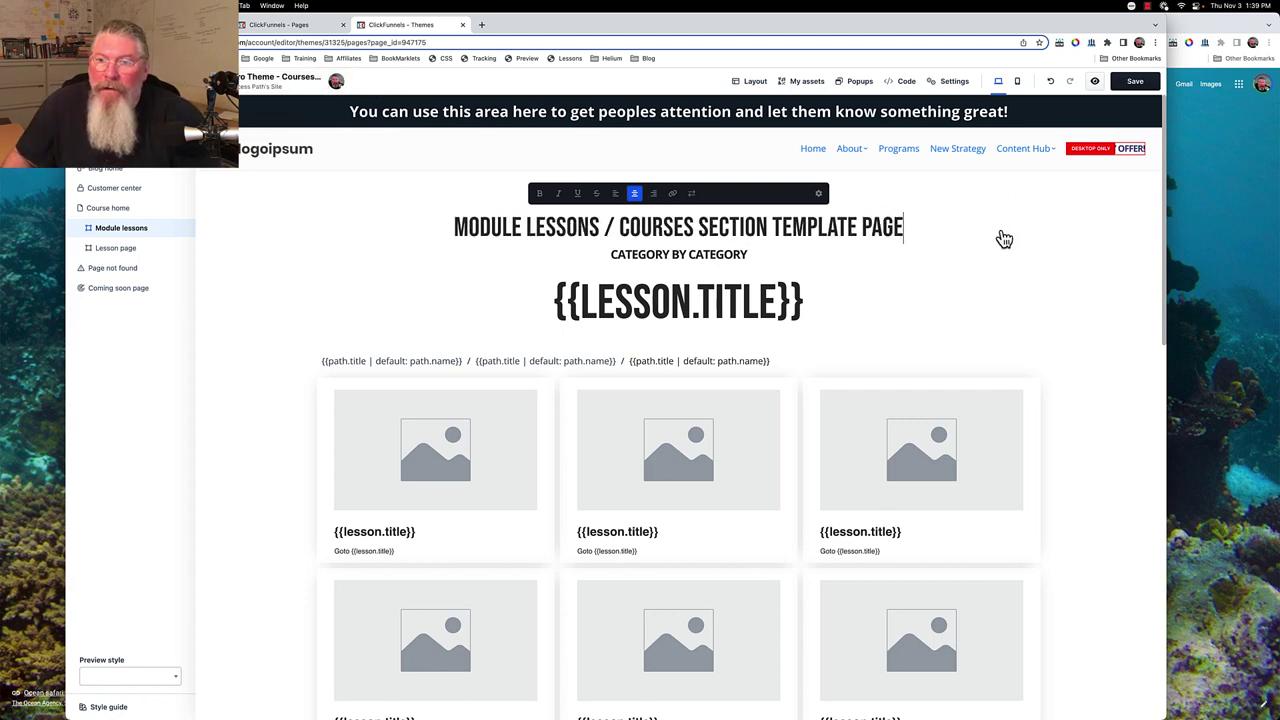
click(872, 299)
click(1134, 84)
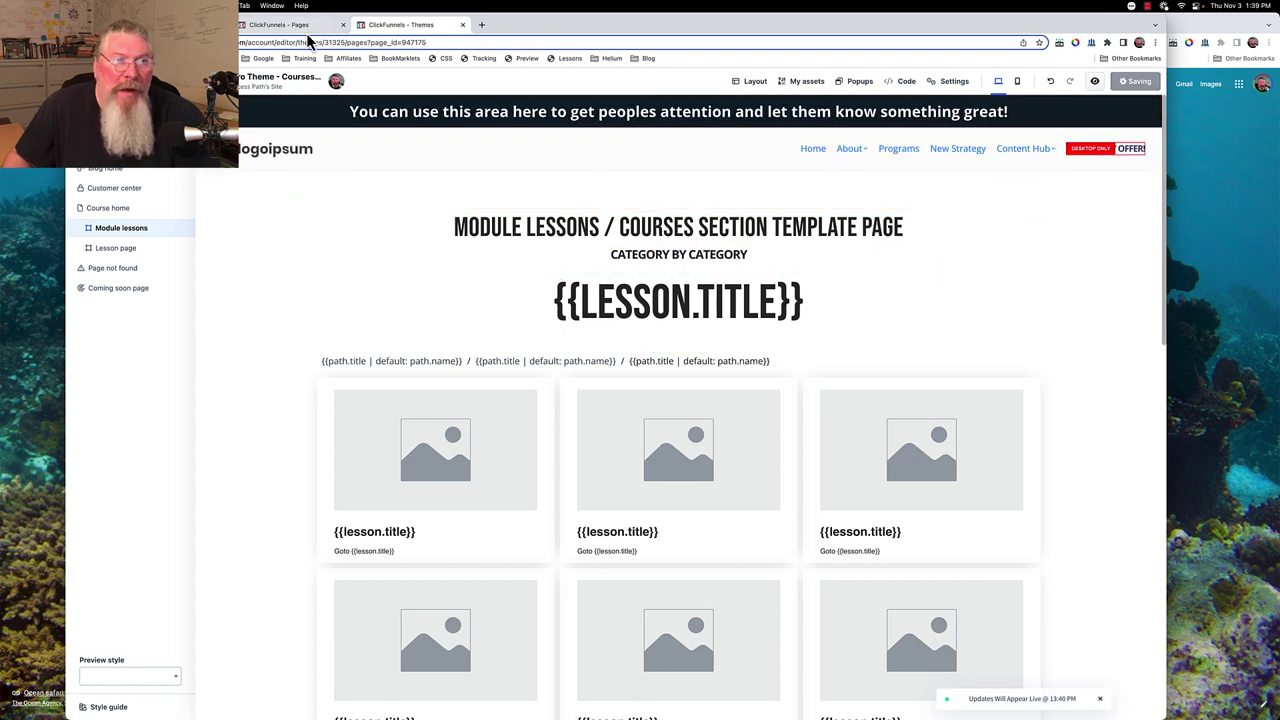
Compare the Module lessons template with the theme pages list, then preview the Hero Theme - Courses sections template page and close the preview
click(300, 24)
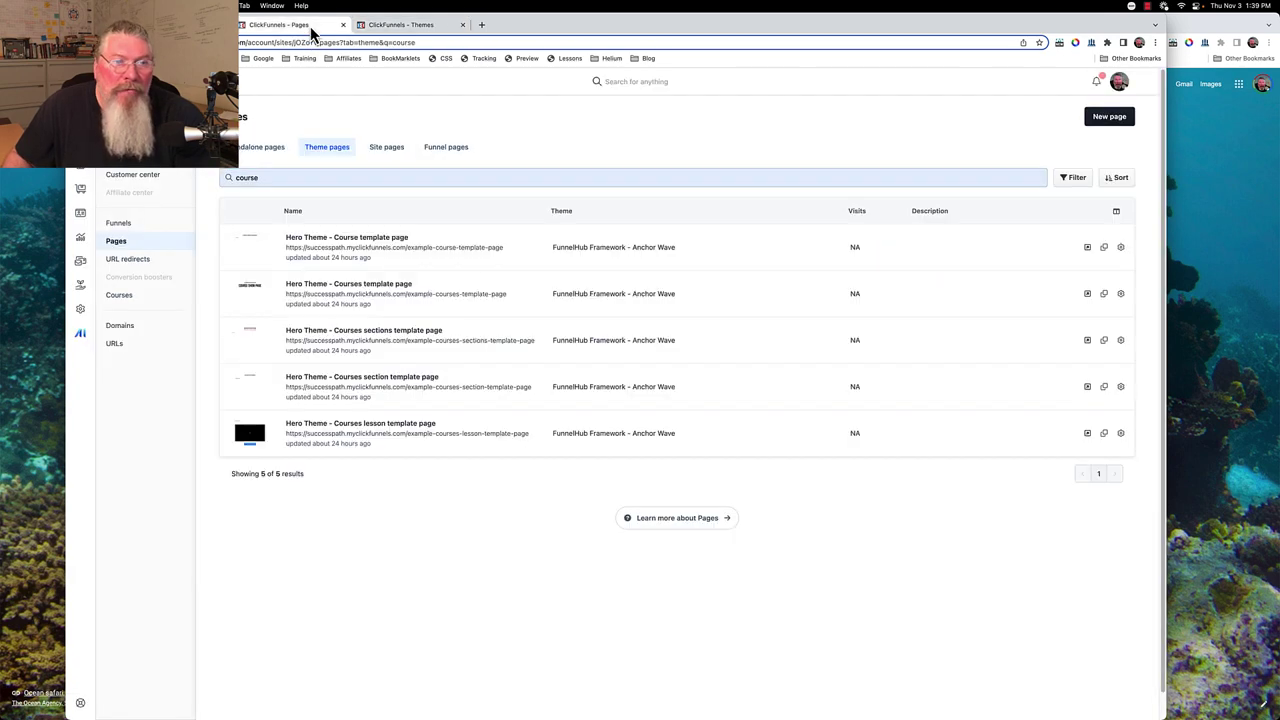
click(386, 398)
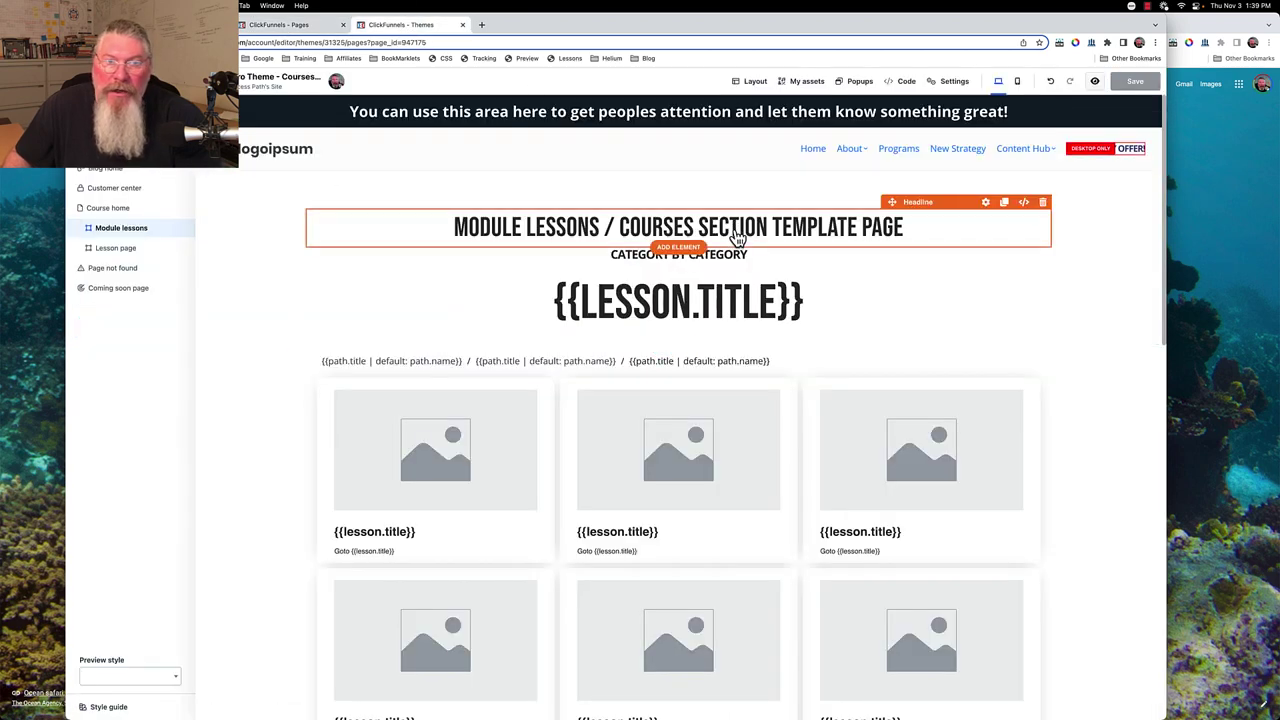
click(280, 25)
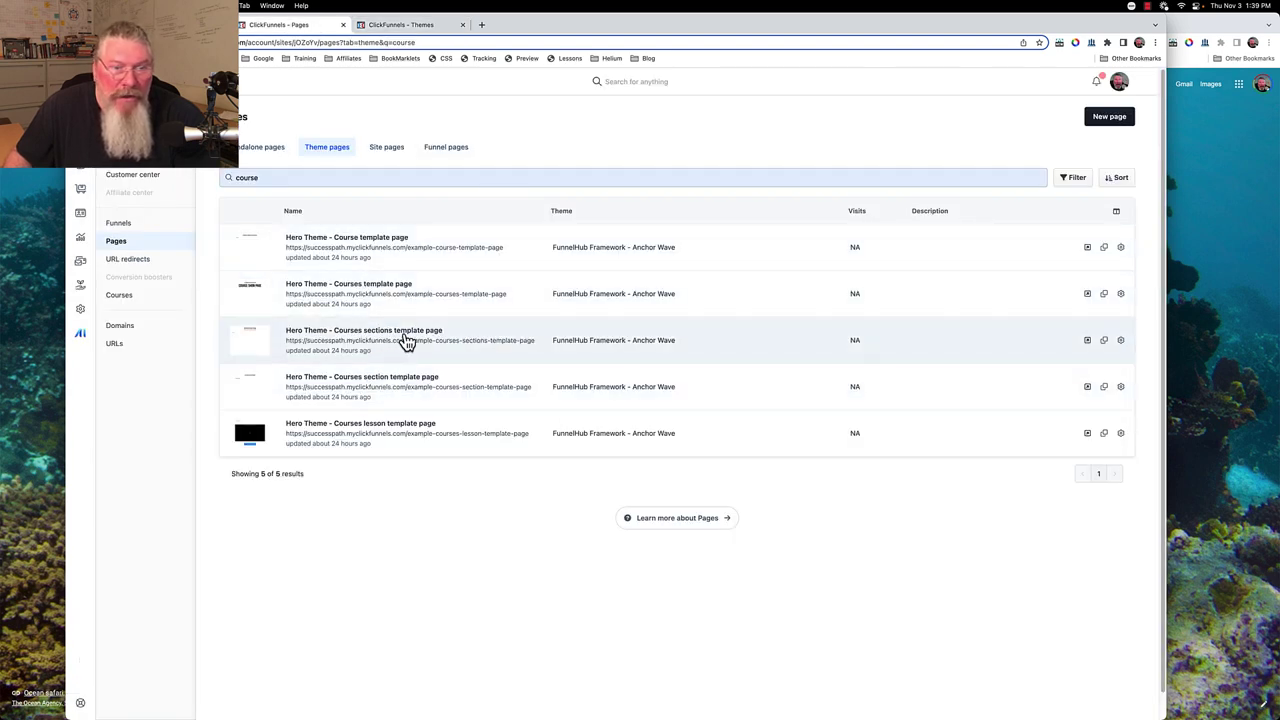
click(1088, 341)
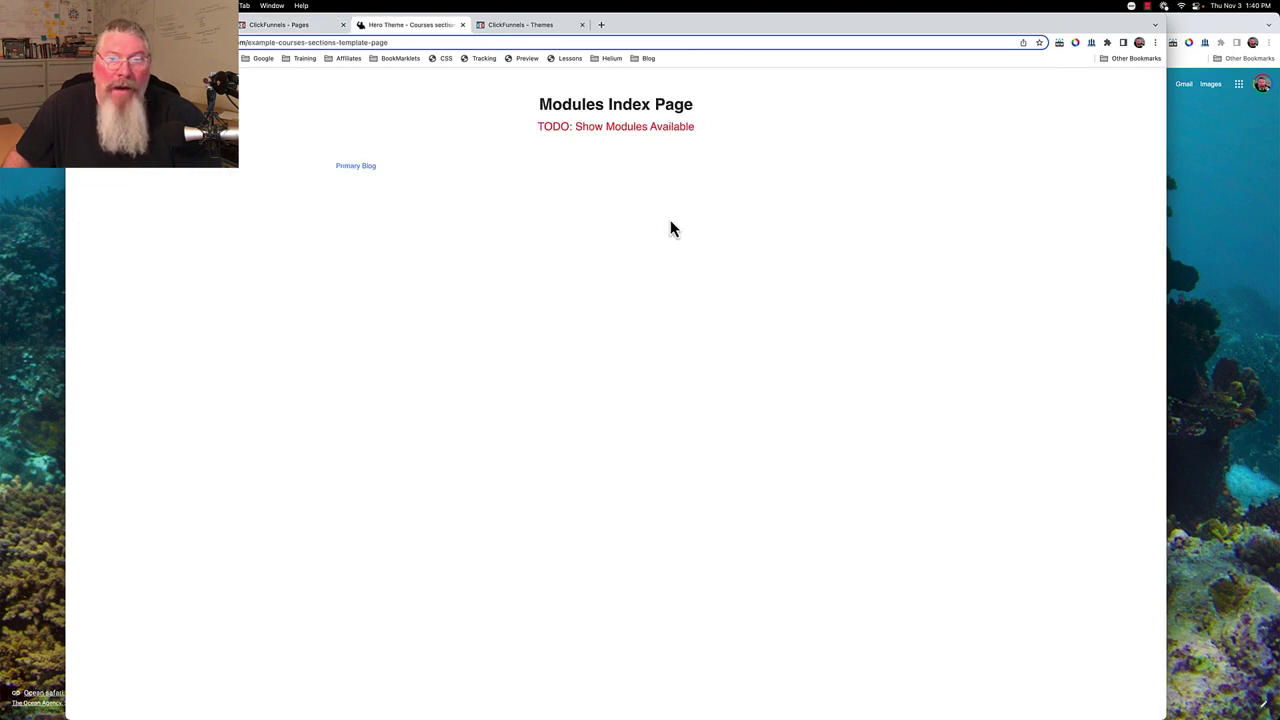
click(462, 25)
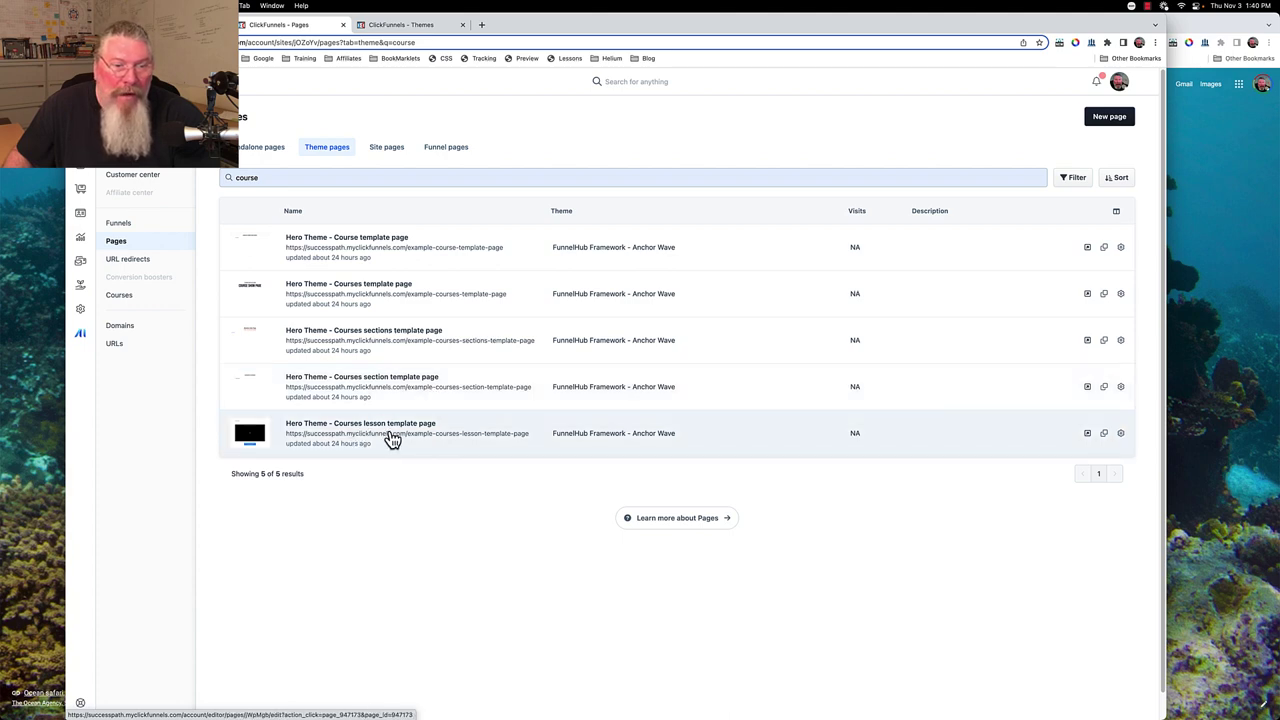
In the theme editor, open the Lesson page template, add a Headline element and place it above the breadcrumb path
click(412, 28)
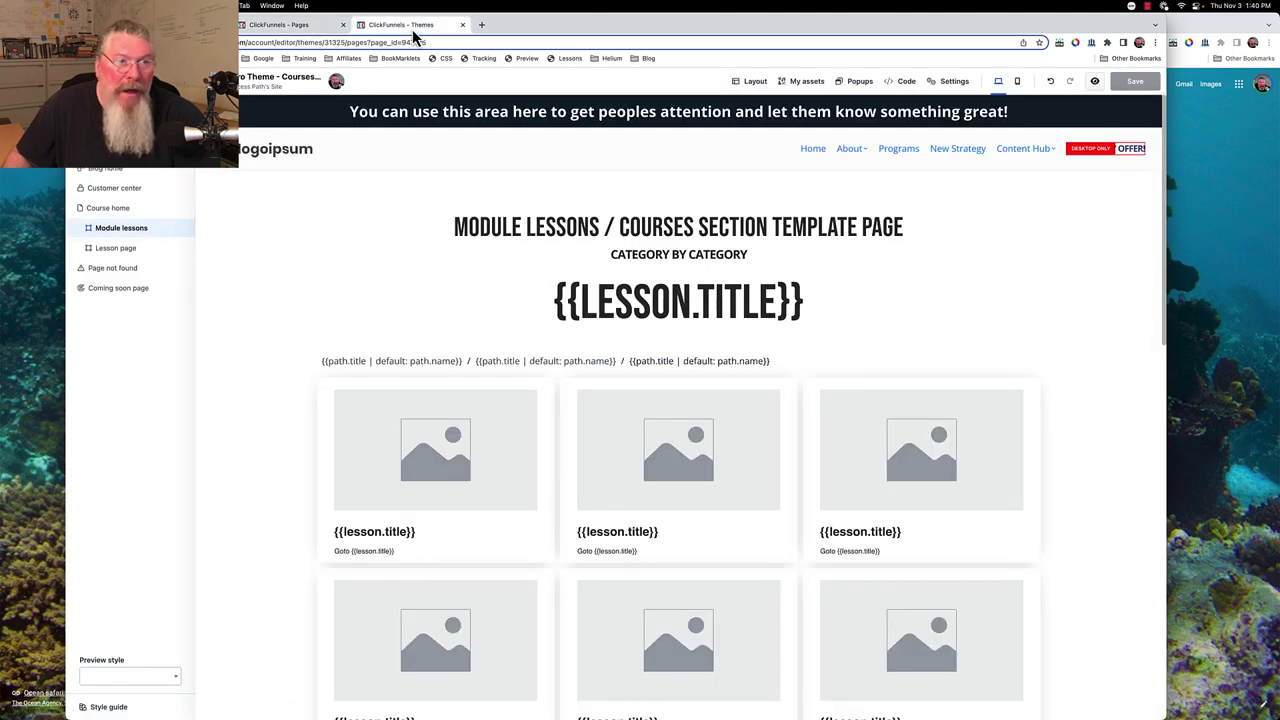
click(112, 250)
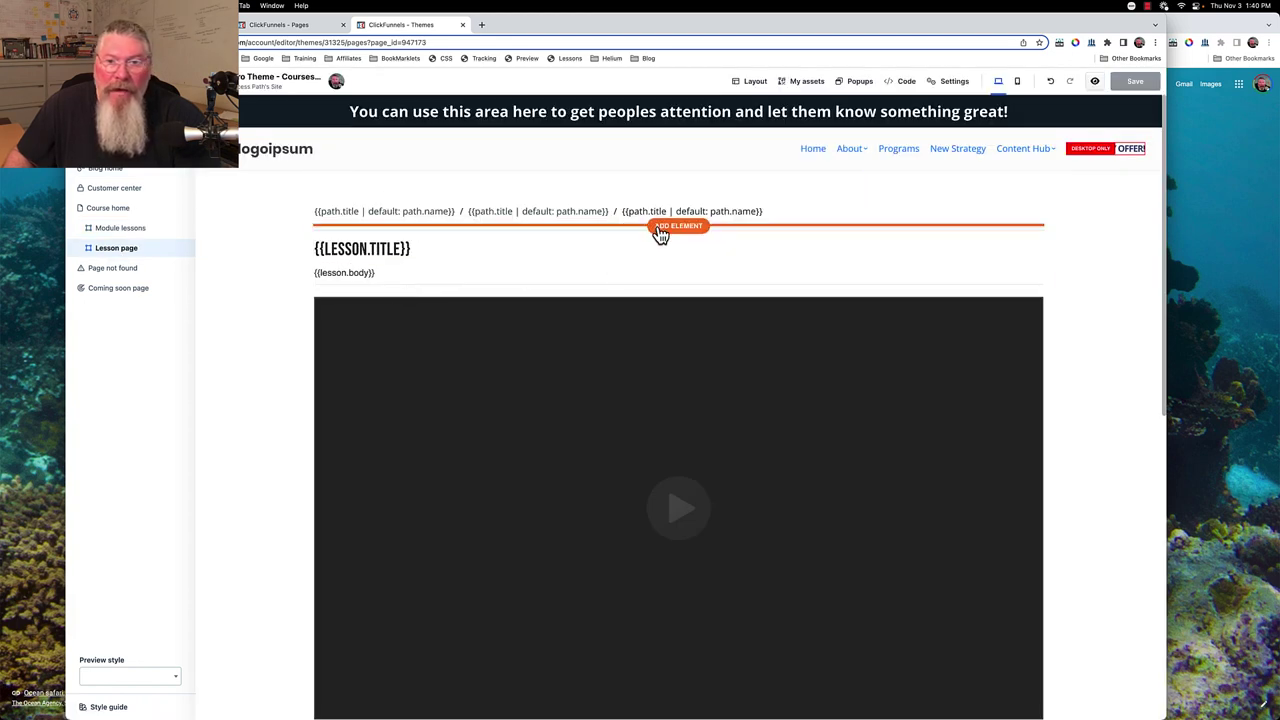
click(668, 228)
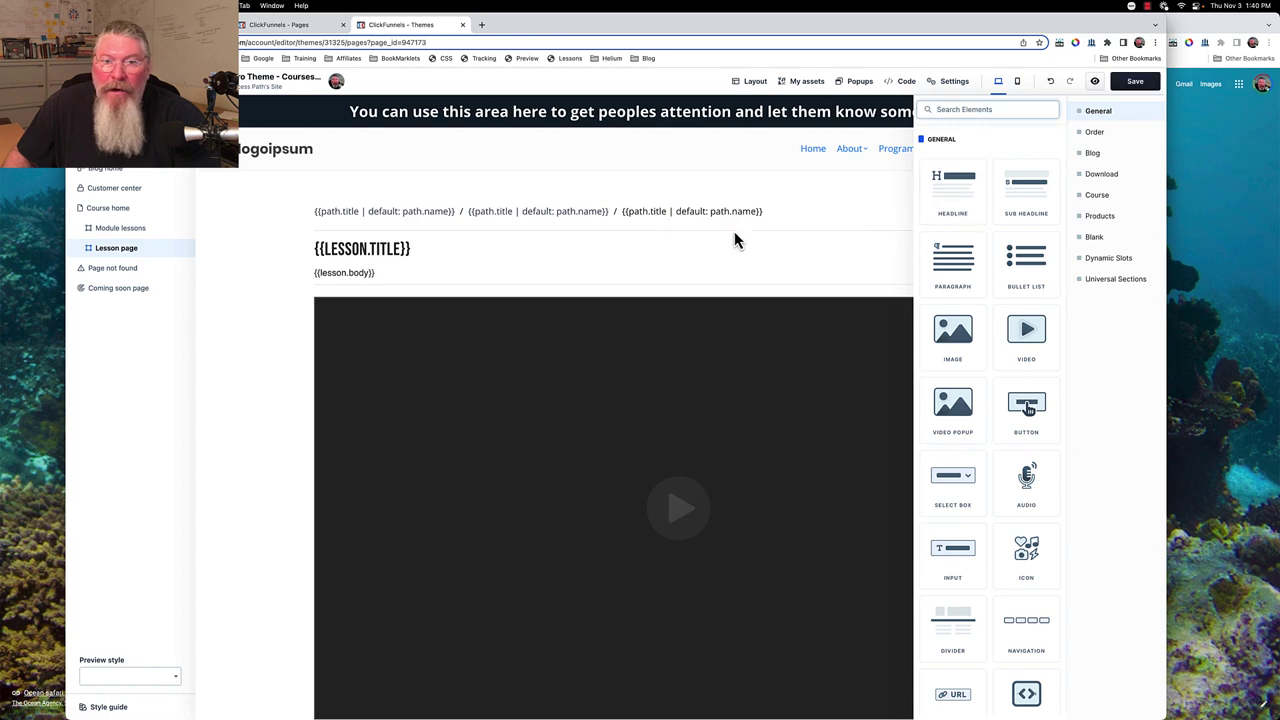
key(Escape)
mouse_move(694, 236)
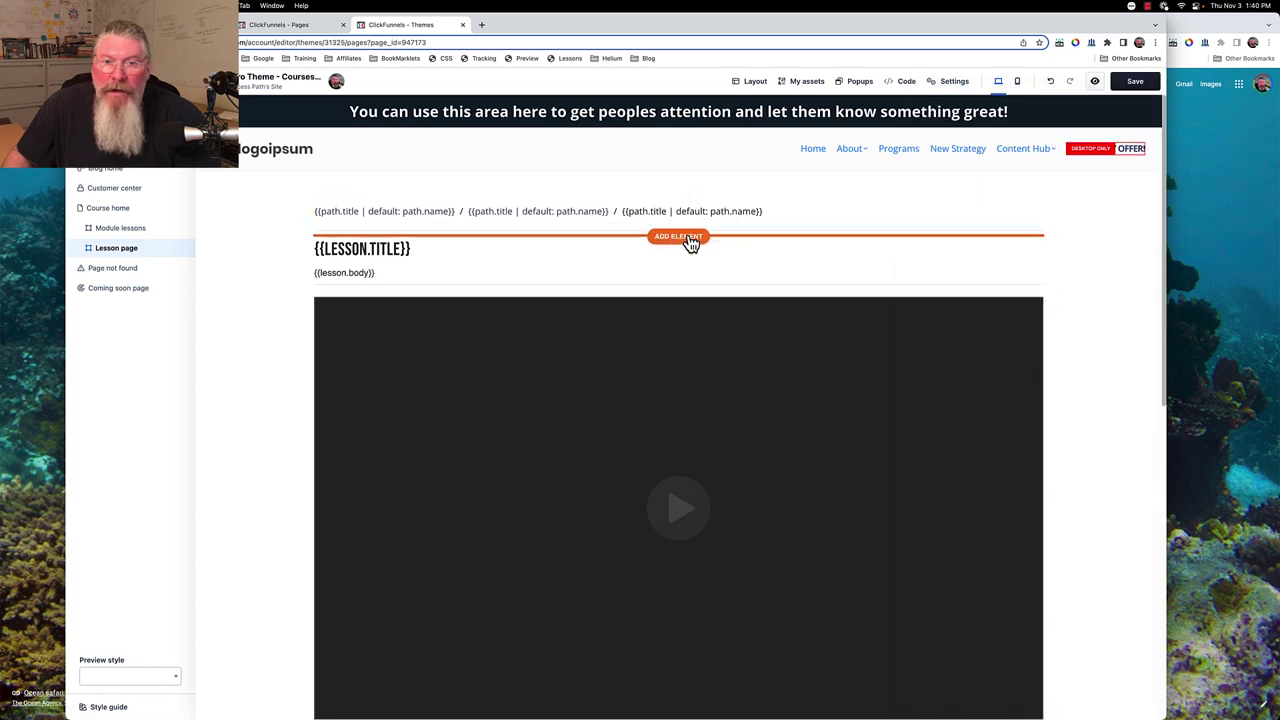
click(680, 240)
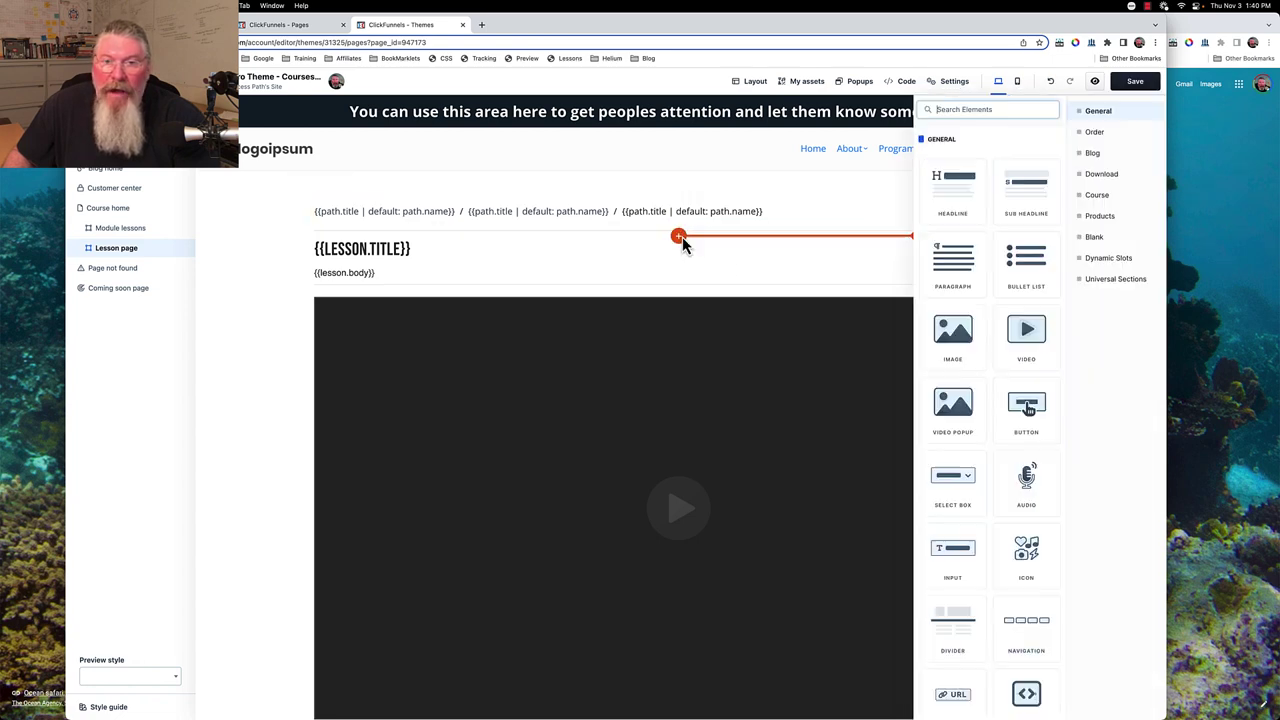
click(945, 185)
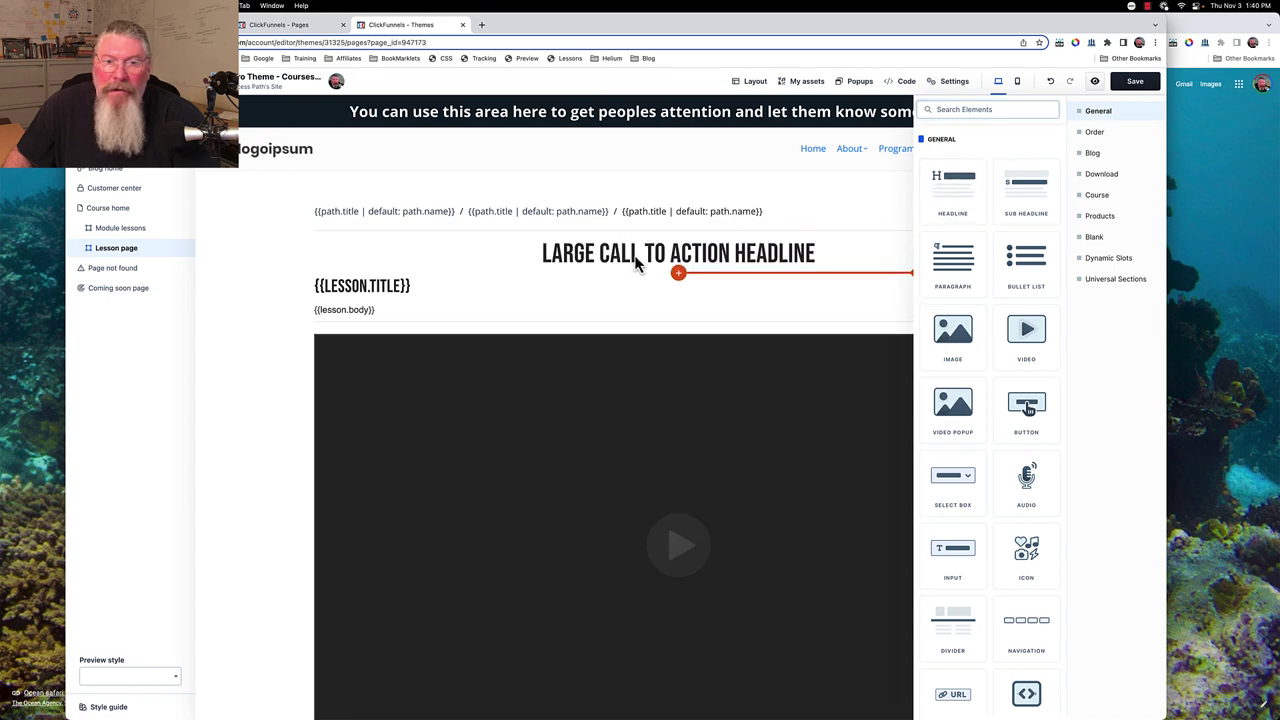
drag(634, 260, 652, 212)
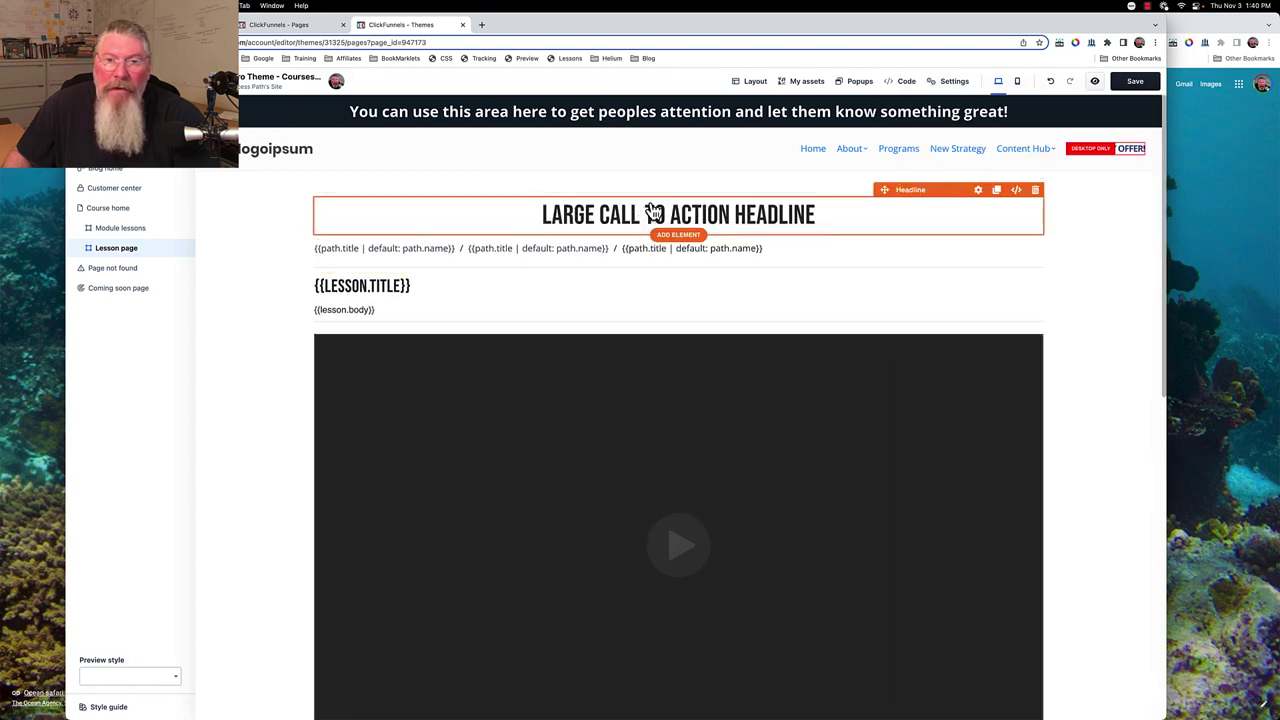
Replace the placeholder headline above the breadcrumb path with "LESSON PAGE / COURSES LESSON TEMPLATE PAGE" and save the template
click(650, 212)
triple_click(647, 213)
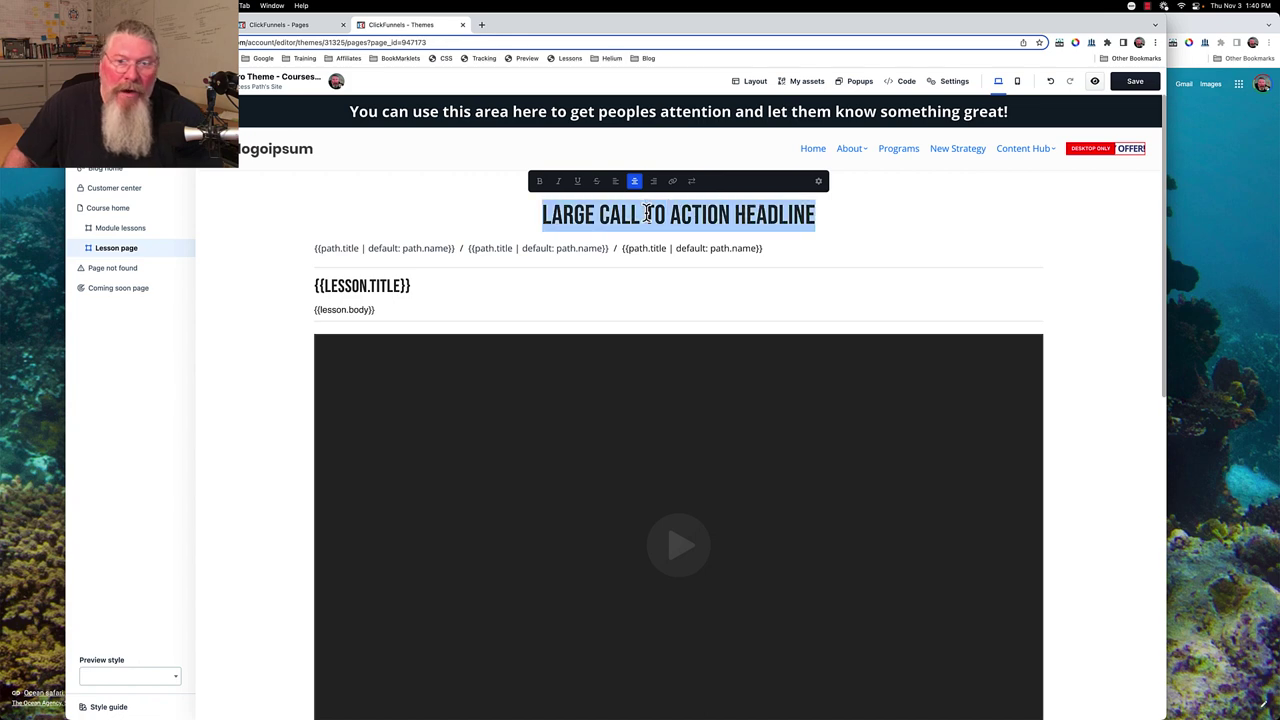
text(LES)
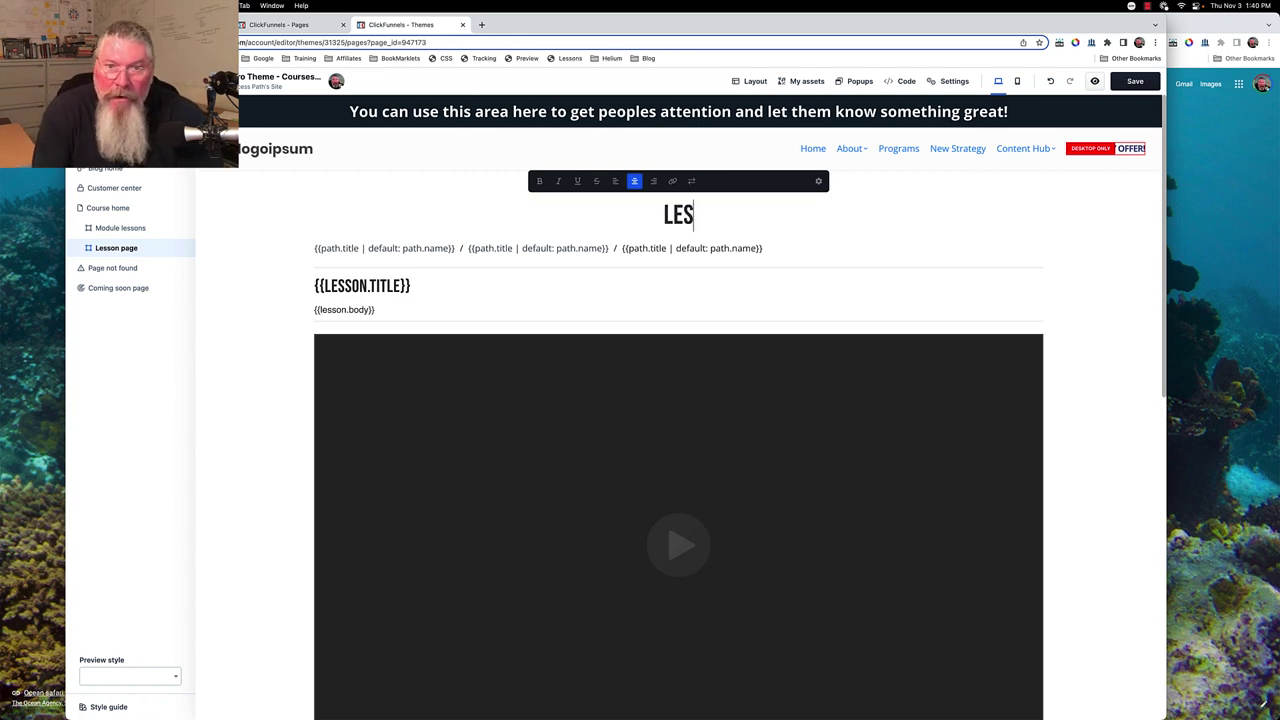
text(SON PAGE /)
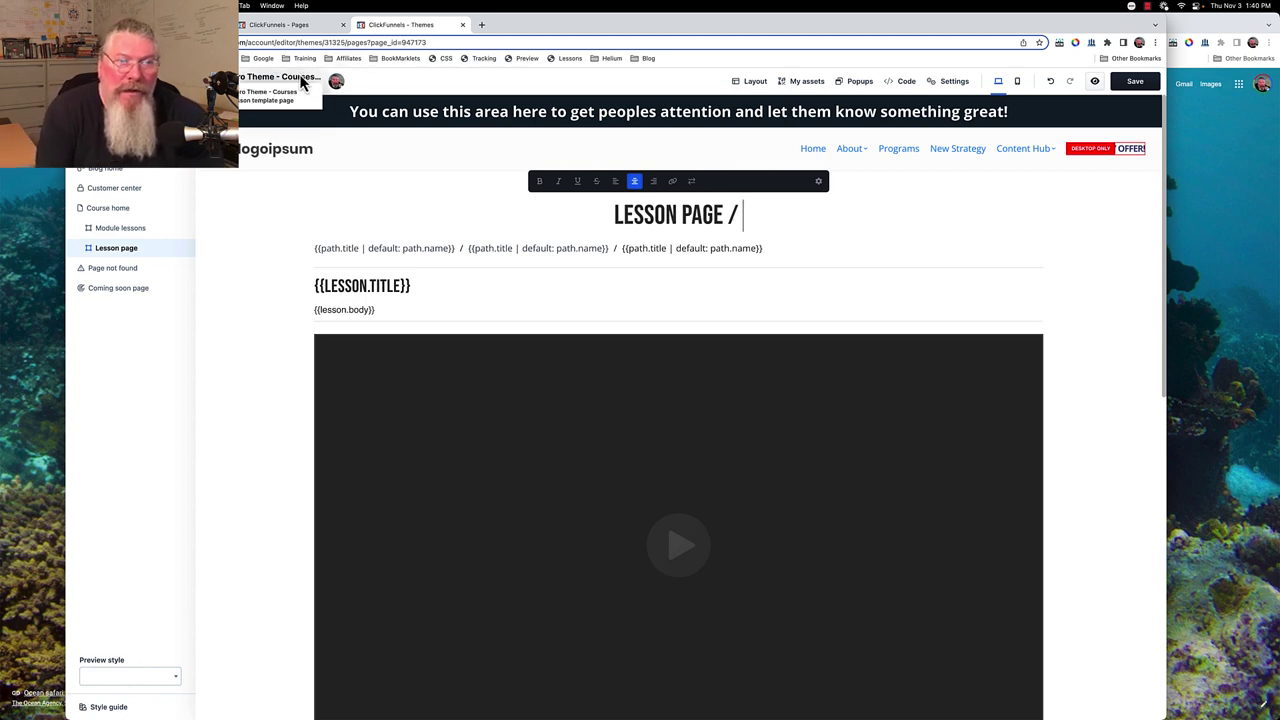
text(Courses)
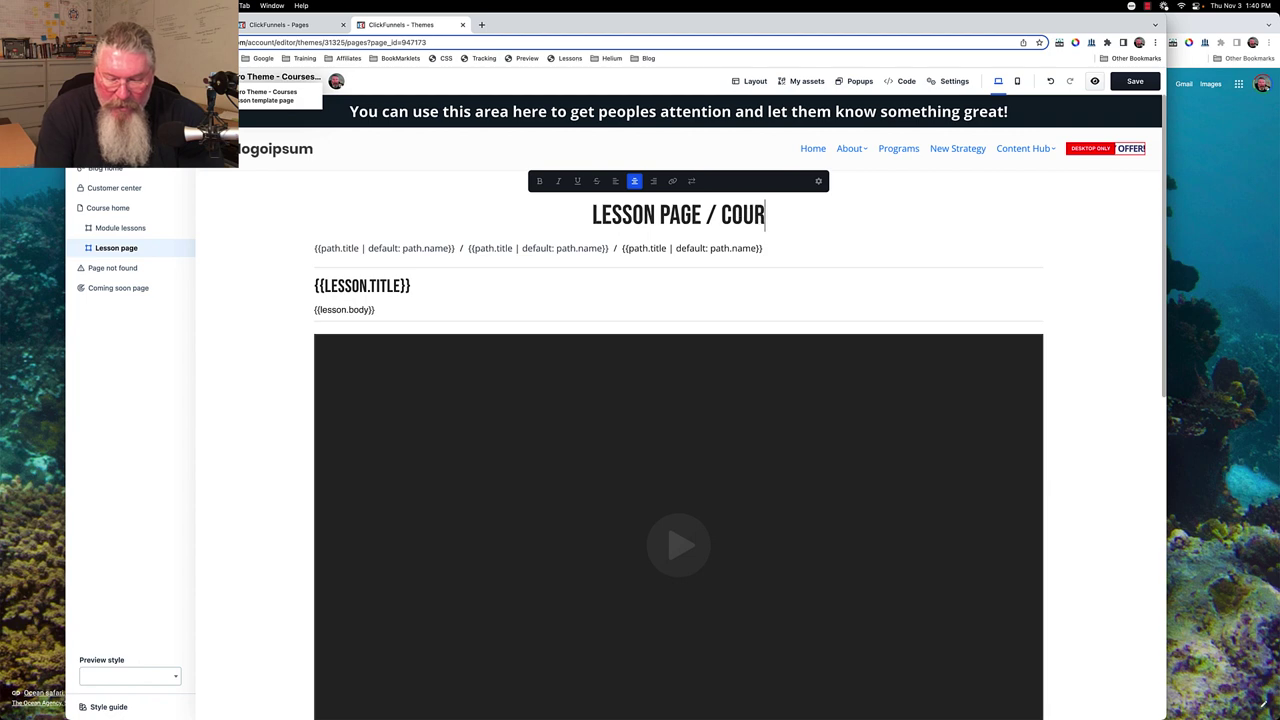
text( Lesson Te)
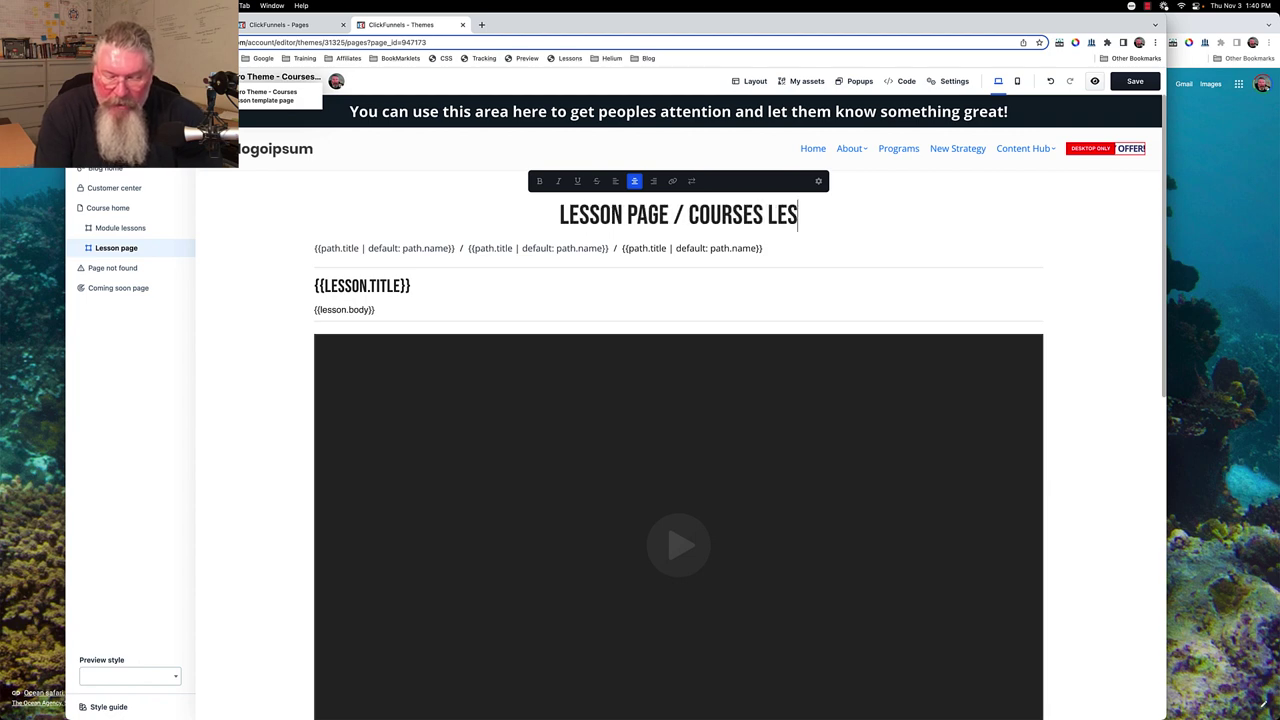
text(mplate Page)
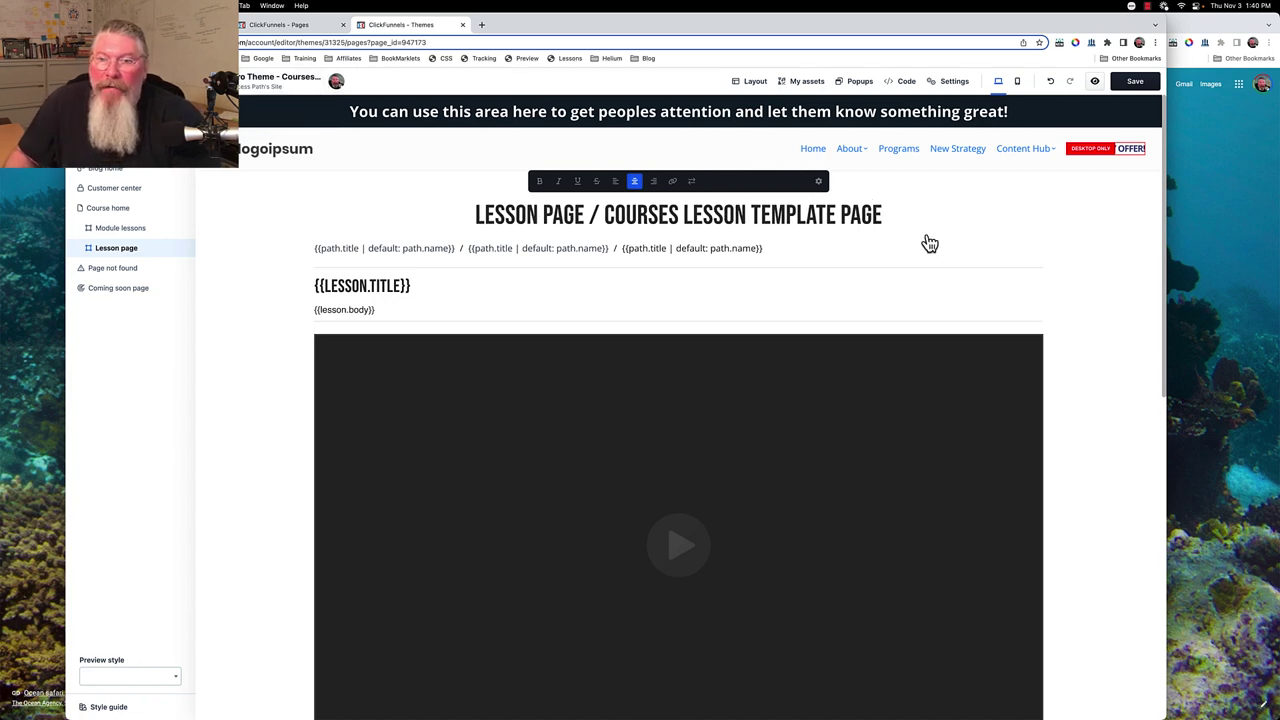
click(856, 263)
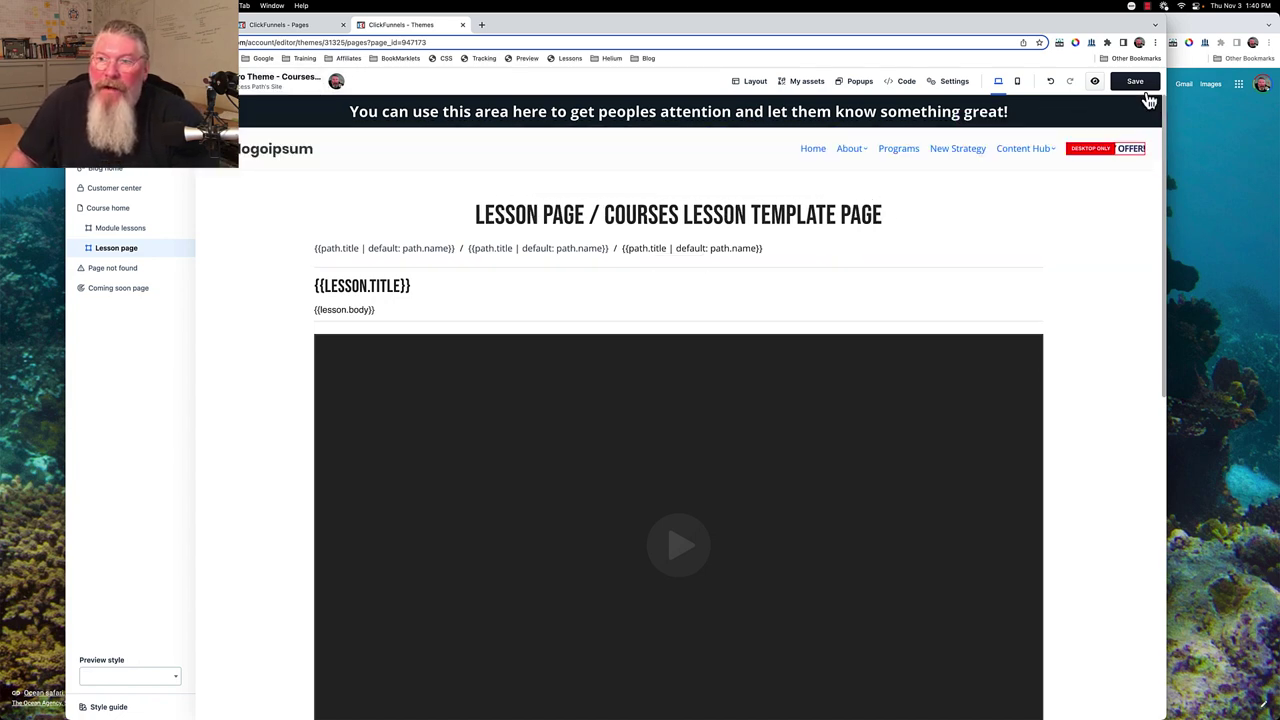
click(1138, 83)
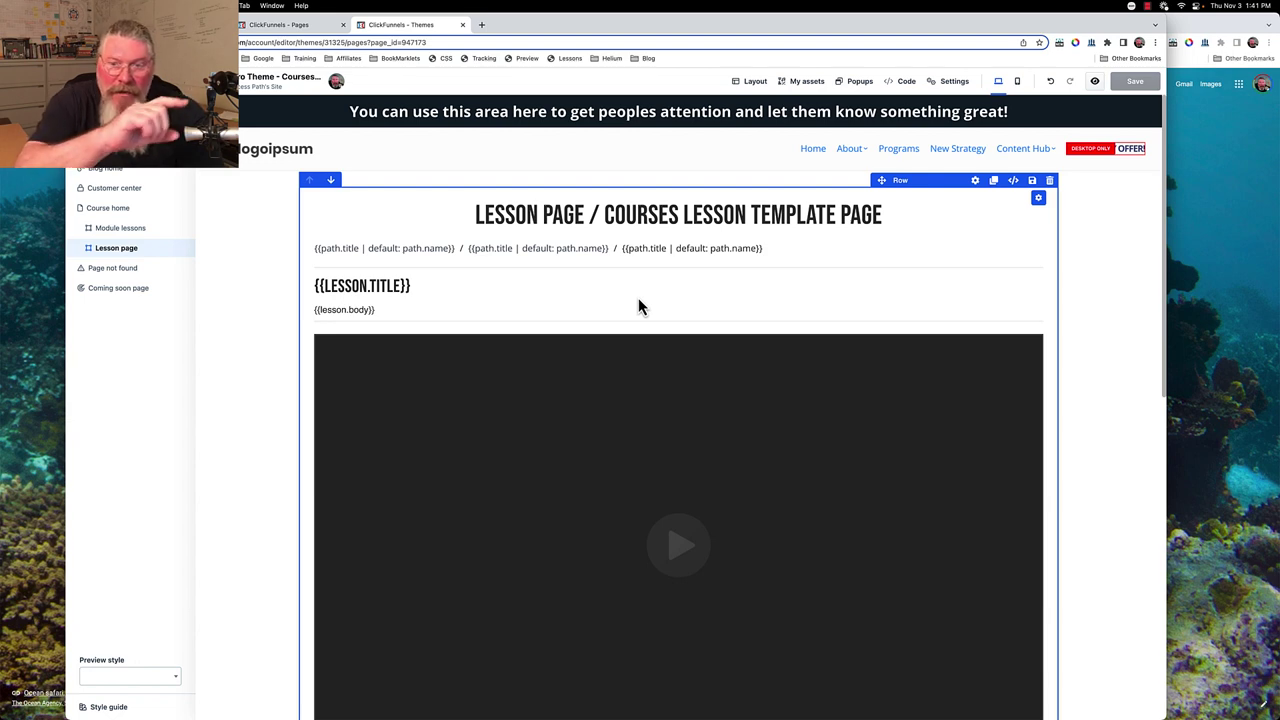
click(604, 218)
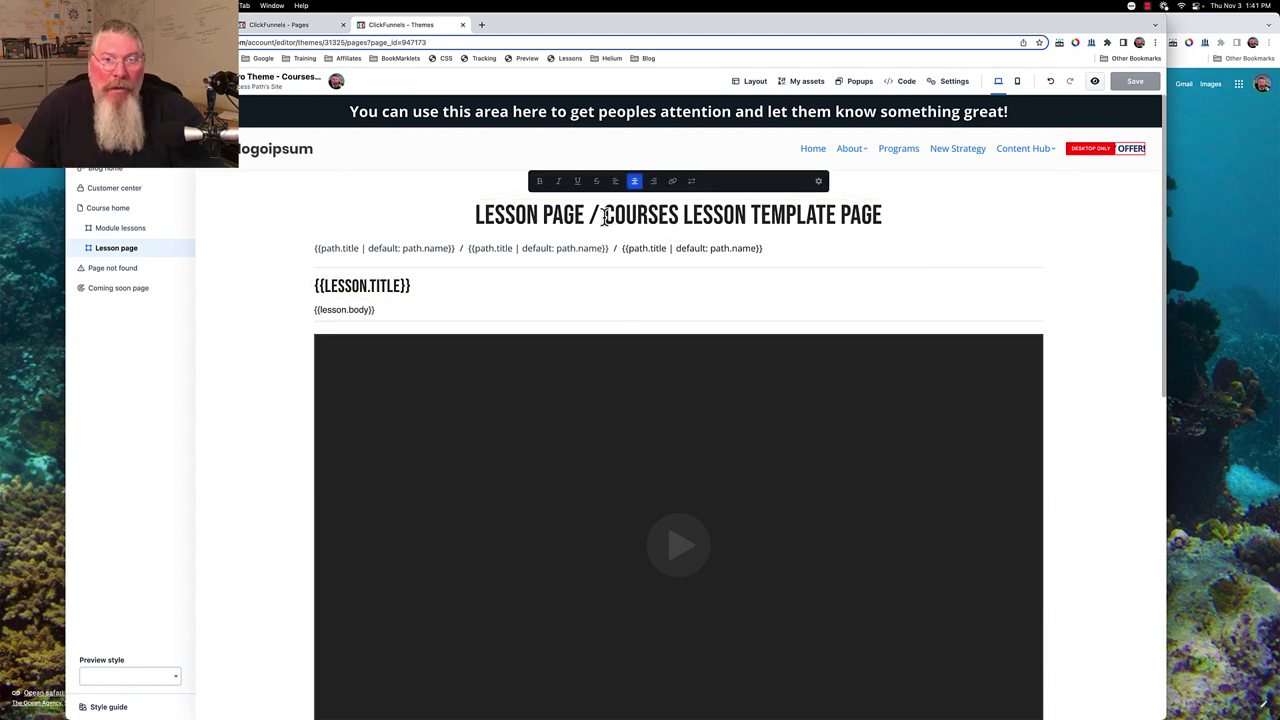
click(618, 299)
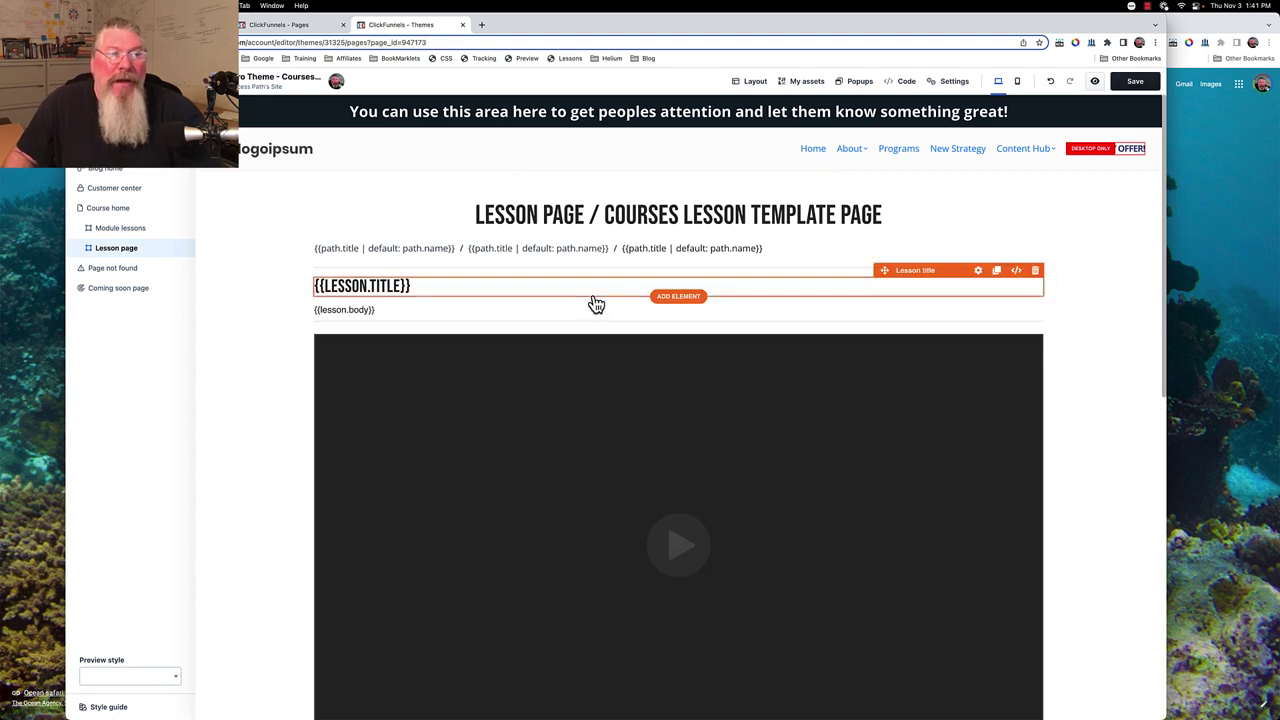